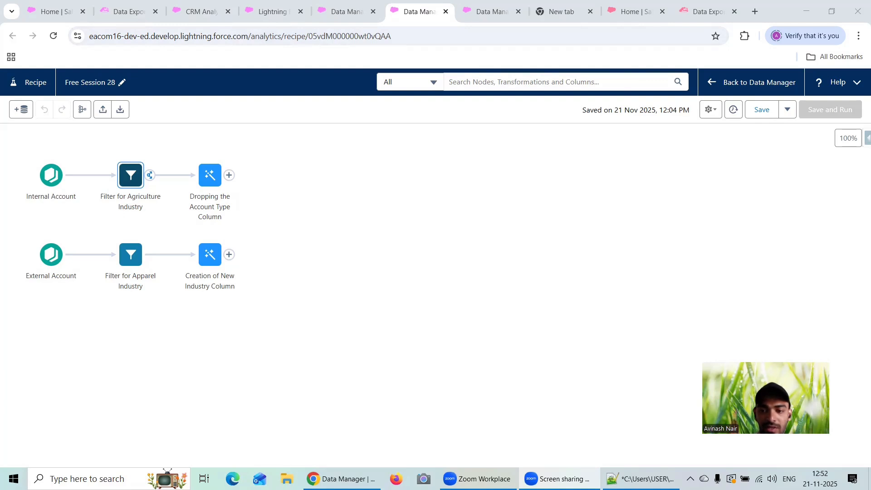
# Step: Switch to the Notepad++ session notes and append "Org" to the end of step 1, after "from CRM Analytics"
pyautogui.hotkey('alt', 'Tab')
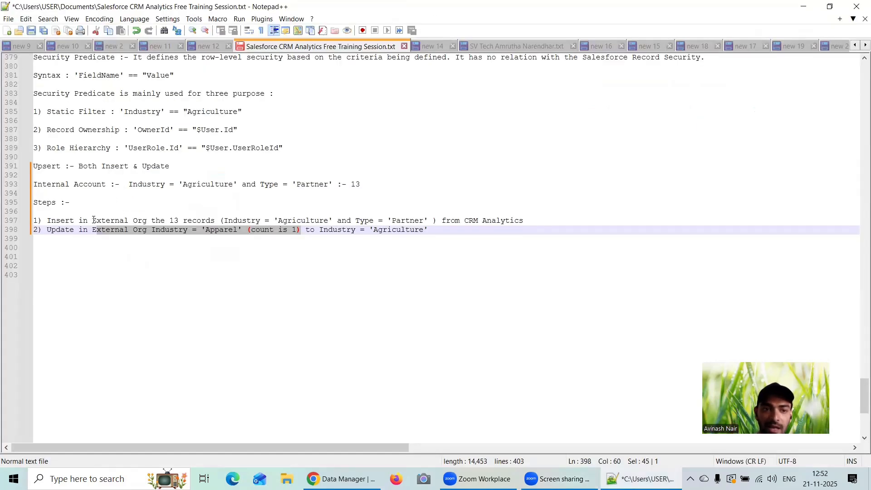
pyautogui.moveTo(92, 221); pyautogui.dragTo(527, 221)
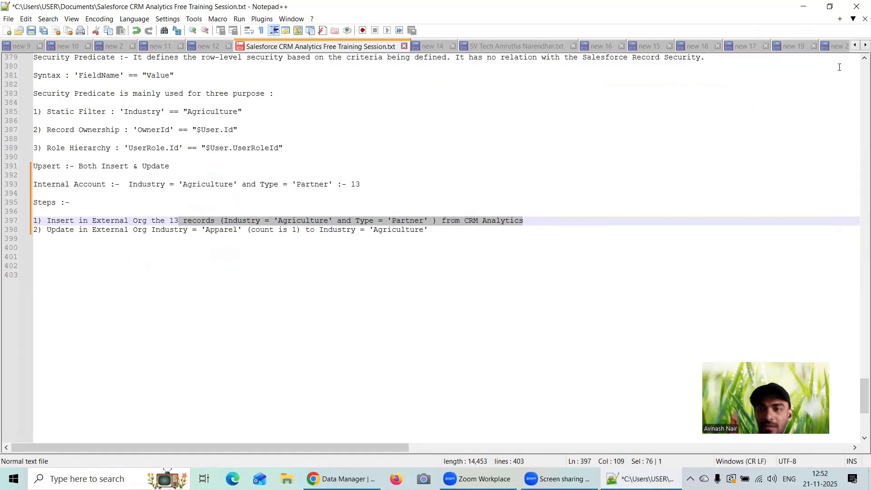
pyautogui.click(557, 219)
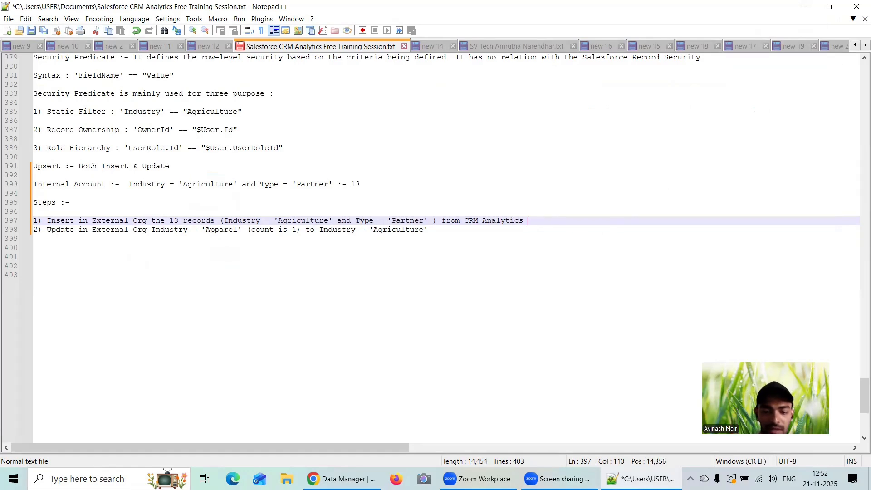
pyautogui.write('Org')
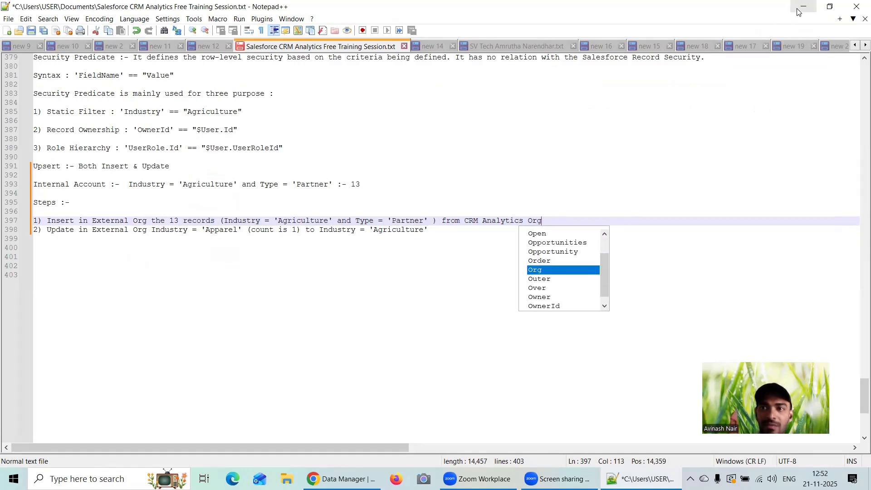
pyautogui.click(799, 12)
# Step: Review the internal org's exported Agriculture Partner accounts in Chrome, and the Apparel update step in the Notepad++ notes
pyautogui.click(136, 9)
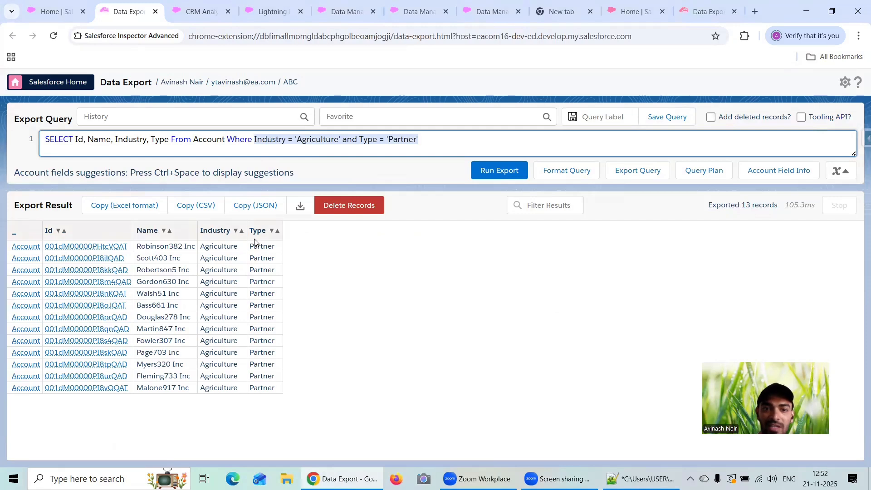
pyautogui.moveTo(741, 206); pyautogui.dragTo(763, 207)
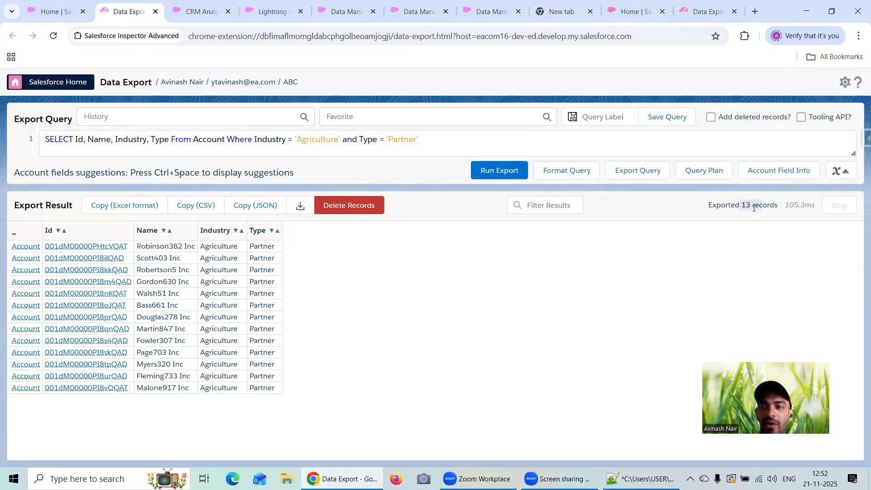
pyautogui.moveTo(255, 143); pyautogui.dragTo(463, 141)
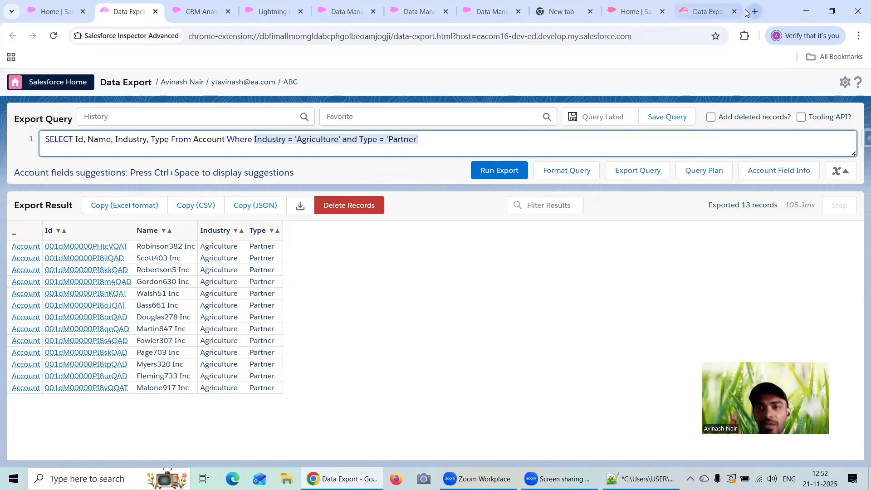
pyautogui.click(620, 478)
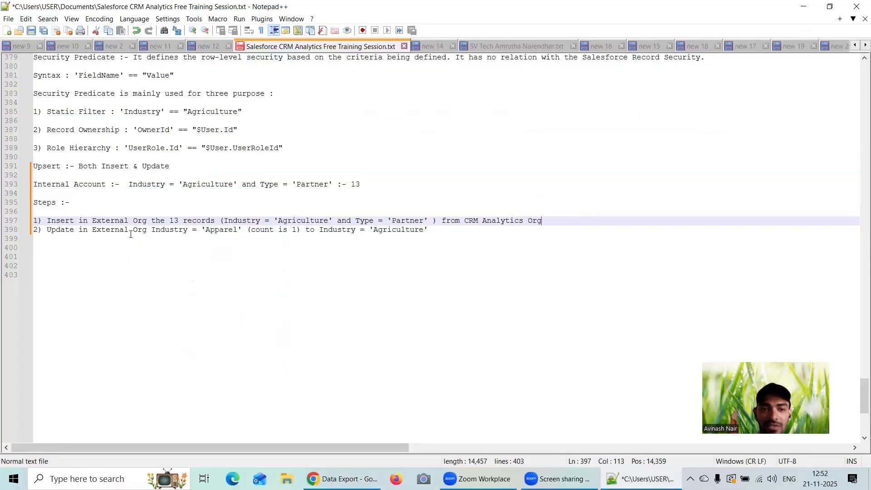
pyautogui.moveTo(129, 230); pyautogui.dragTo(251, 230)
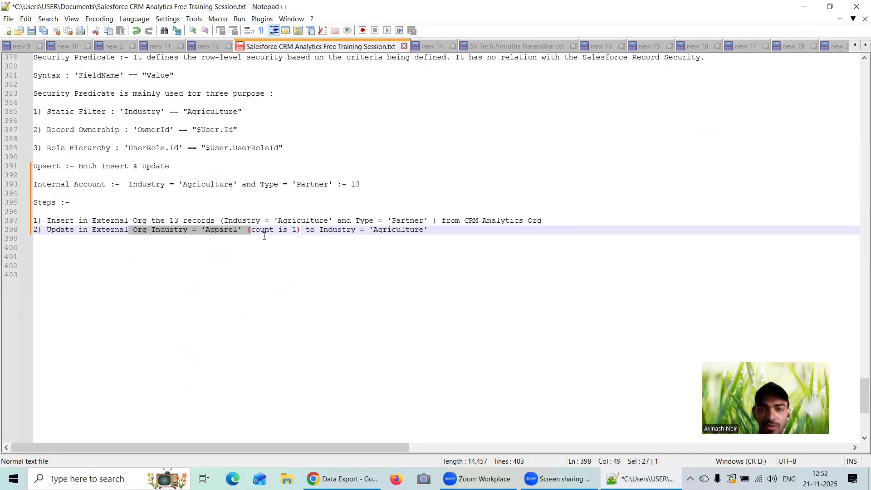
pyautogui.click(803, 7)
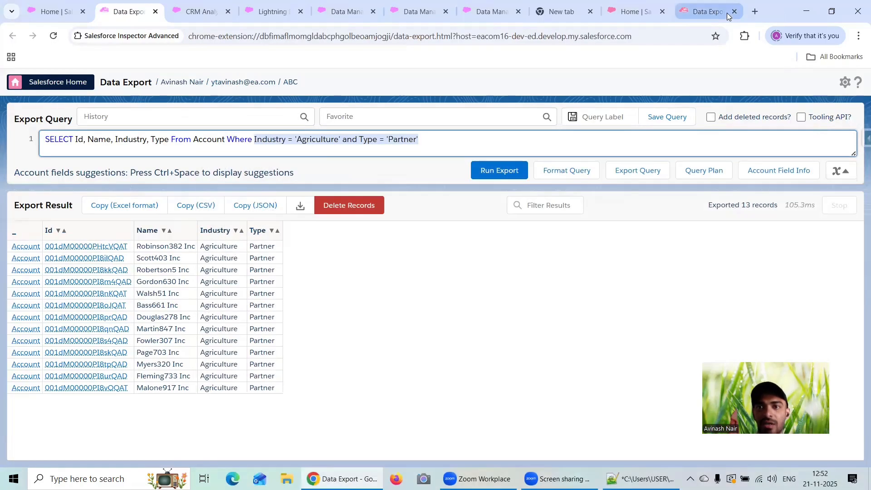
# Step: In the external org's Data Export, change the account query's Industry filter to 'Apparel' and run it
pyautogui.click(727, 14)
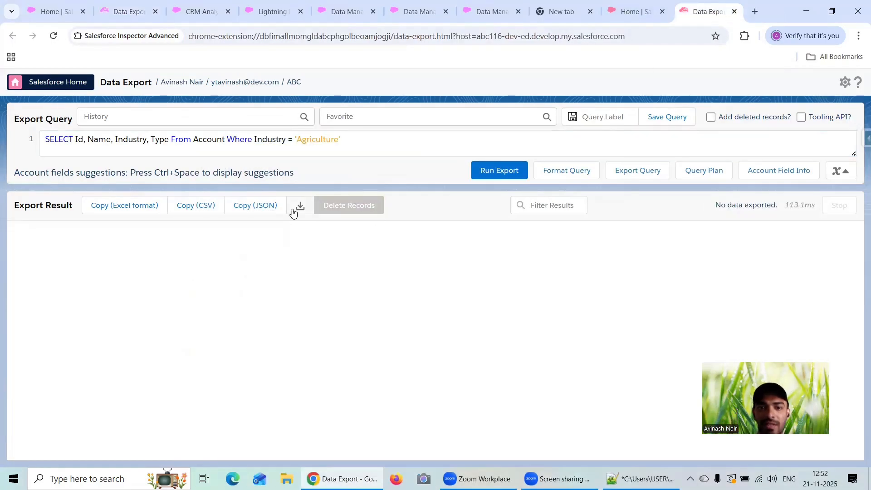
pyautogui.click(337, 140)
pyautogui.press('BackSpace')
pyautogui.press('BackSpace')
pyautogui.press('BackSpace')
pyautogui.press('BackSpace')
pyautogui.press('BackSpace')
pyautogui.press('BackSpace')
pyautogui.press('BackSpace')
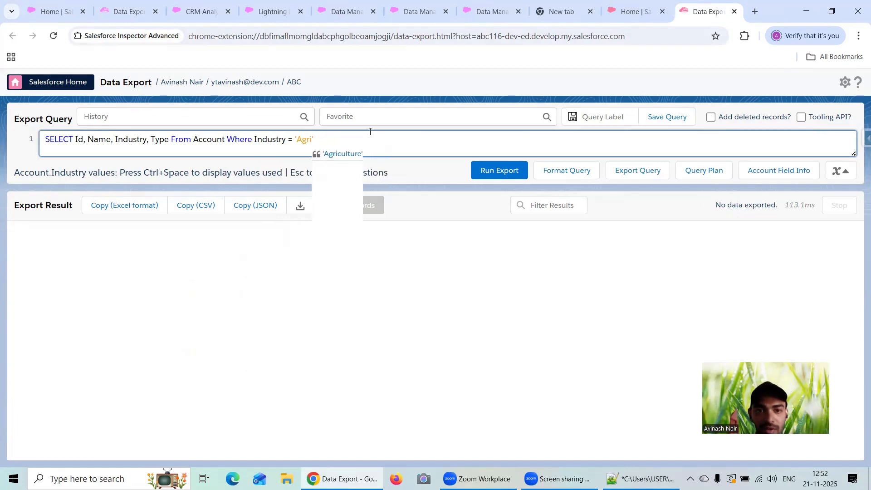
pyautogui.press('BackSpace')
pyautogui.press('BackSpace')
pyautogui.press('BackSpace')
pyautogui.write('pparel')
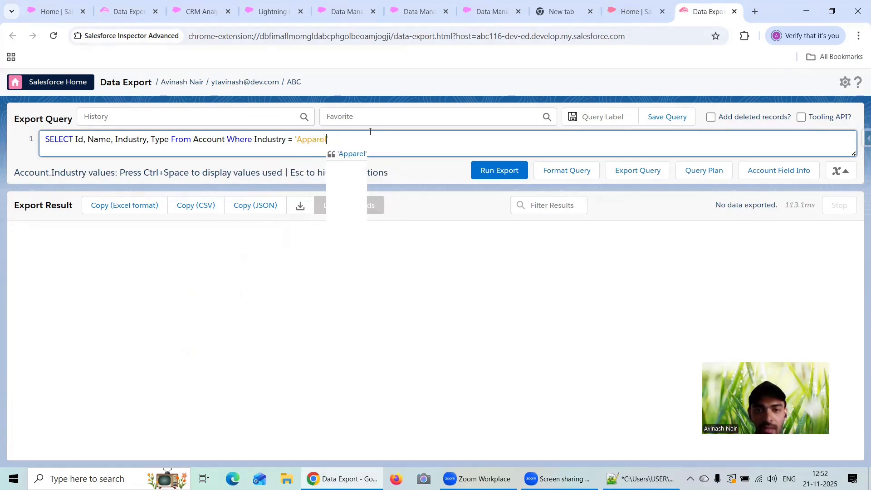
pyautogui.click(492, 166)
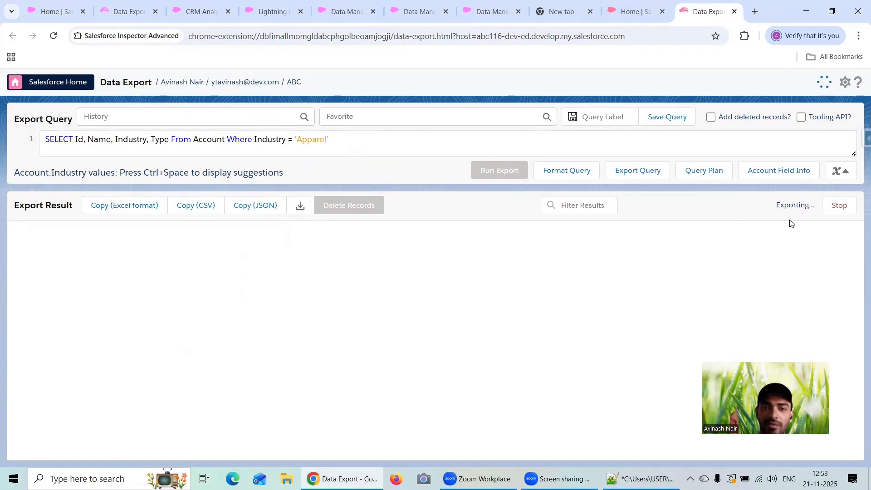
pyautogui.click(627, 15)
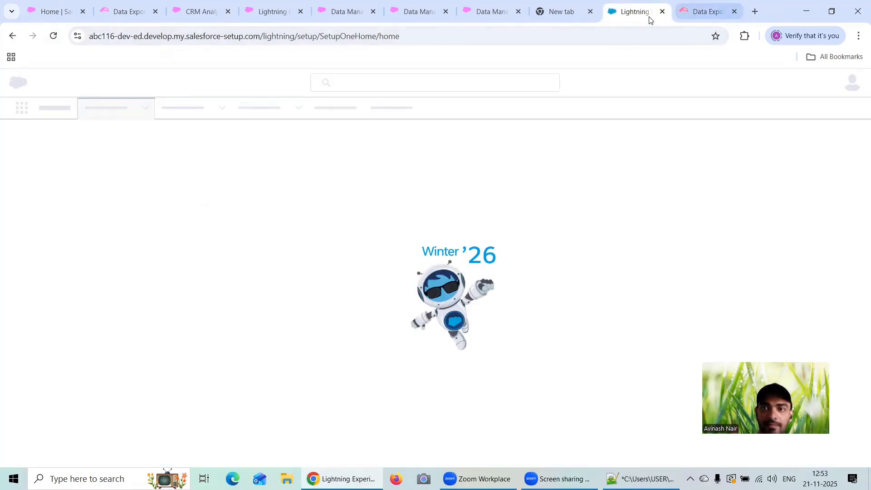
pyautogui.click(690, 13)
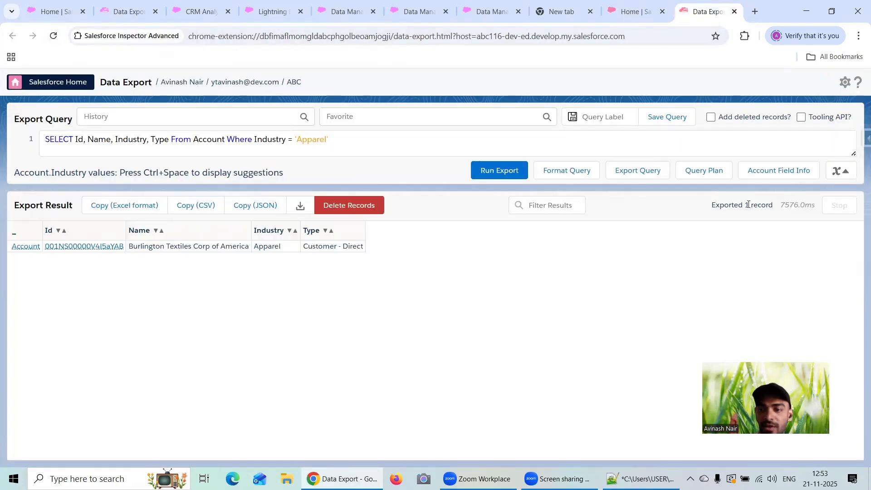
# Step: Remove the Where clause from the external org's account query and run it for all accounts
pyautogui.moveTo(226, 140); pyautogui.dragTo(377, 132)
pyautogui.press('BackSpace')
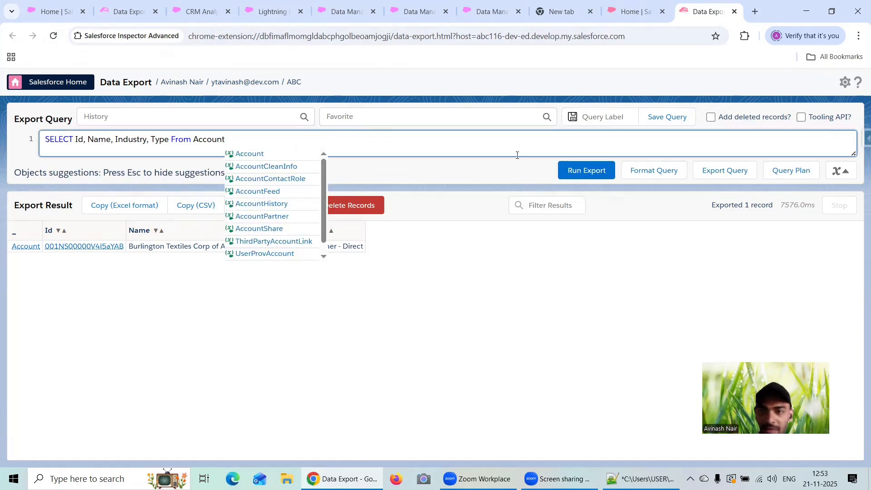
pyautogui.click(582, 172)
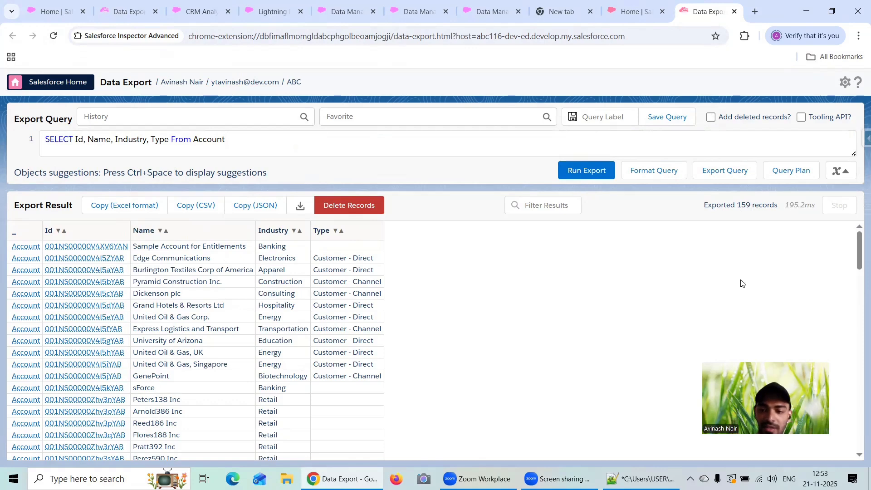
pyautogui.hotkey('alt', 'Tab')
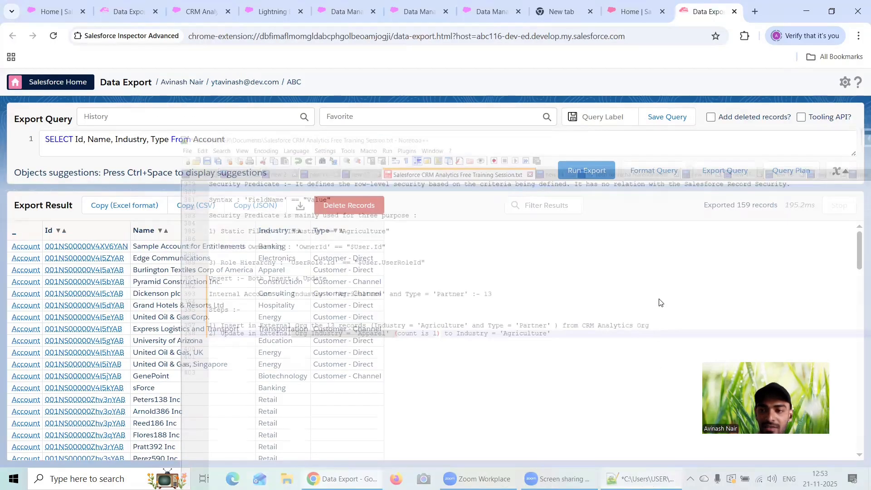
pyautogui.hotkey('alt', 'Tab')
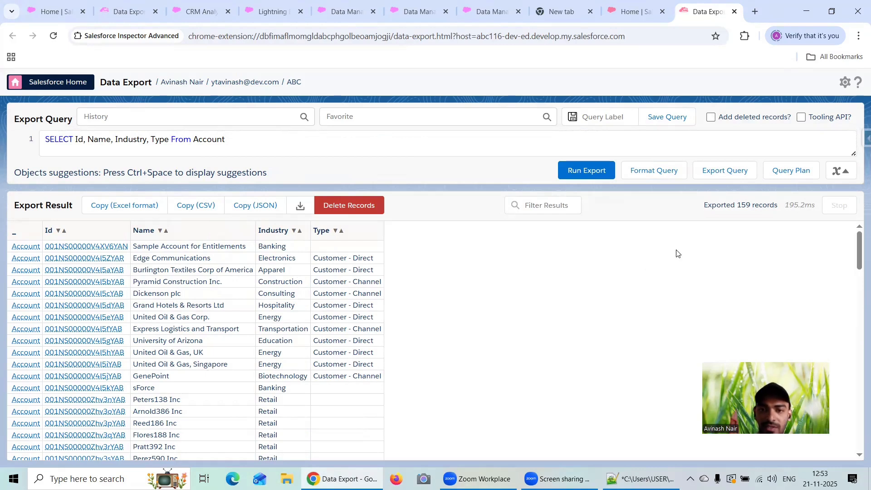
# Step: Add the condition Where Industry = 'Agriculture' to the external org's account query and run the export
pyautogui.doubleClick(740, 204)
pyautogui.click(247, 143)
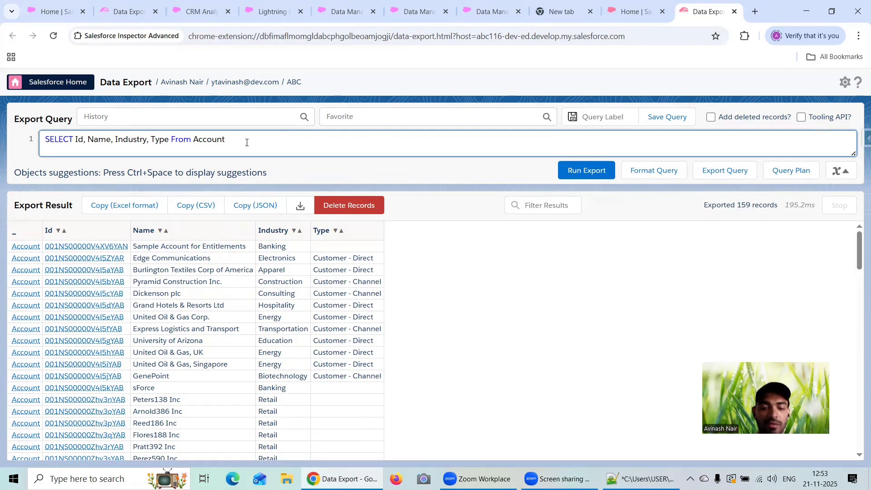
pyautogui.write('Where Industr')
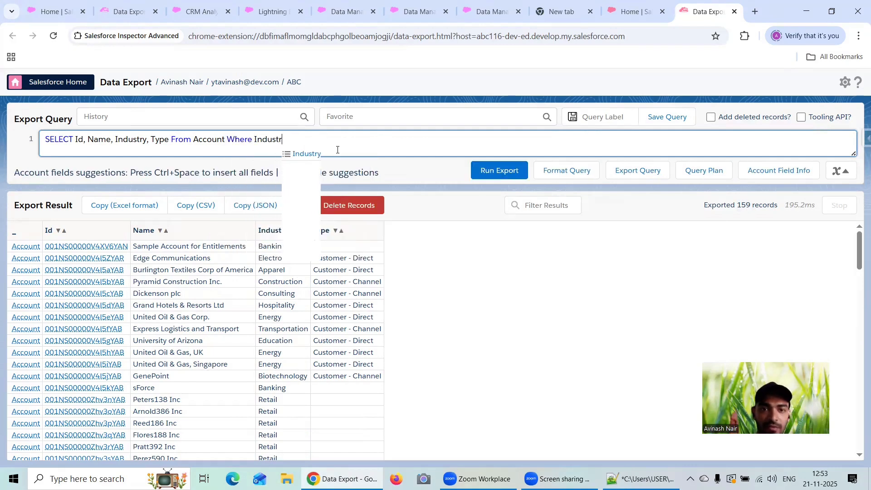
pyautogui.click(311, 153)
pyautogui.click(315, 154)
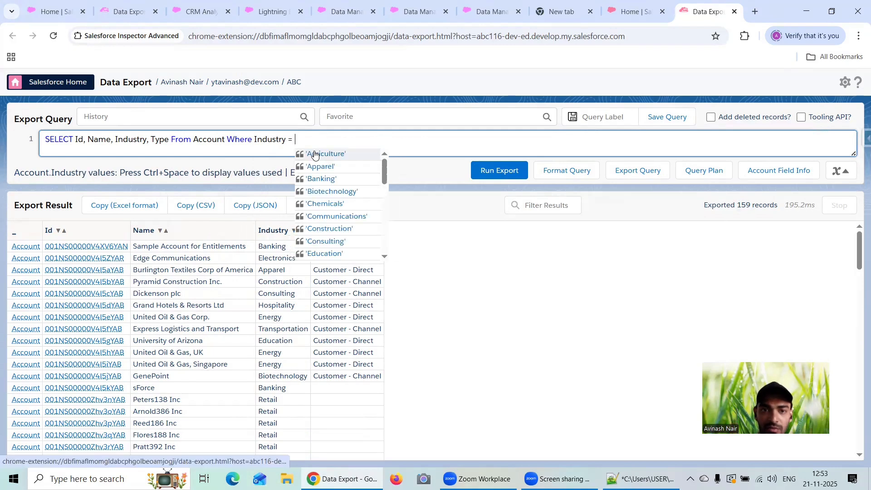
pyautogui.click(316, 155)
pyautogui.click(489, 172)
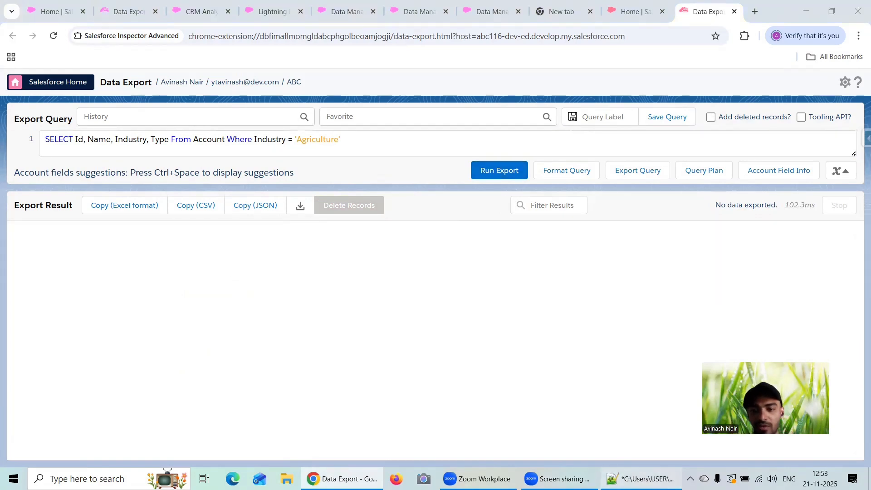
# Step: Recheck the planned steps in the Notepad++ notes, then query the external org's accounts again with Industry = 'Apparel'
pyautogui.click(642, 479)
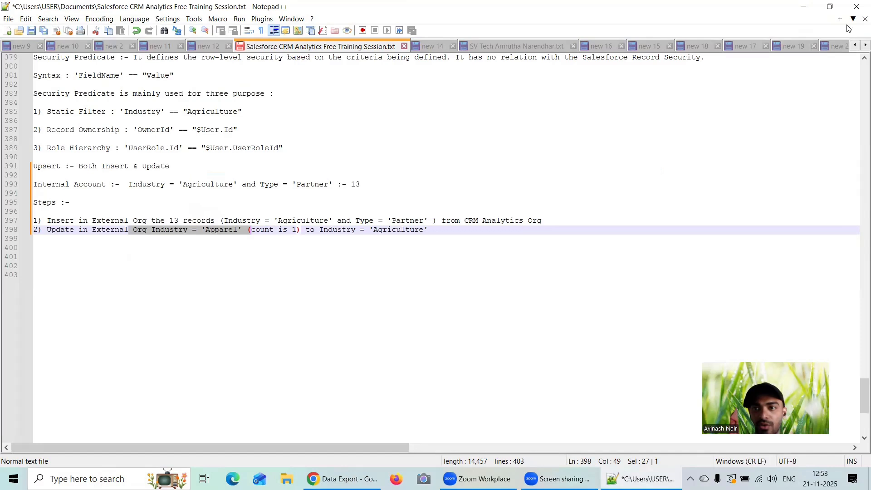
pyautogui.click(804, 6)
pyautogui.click(339, 143)
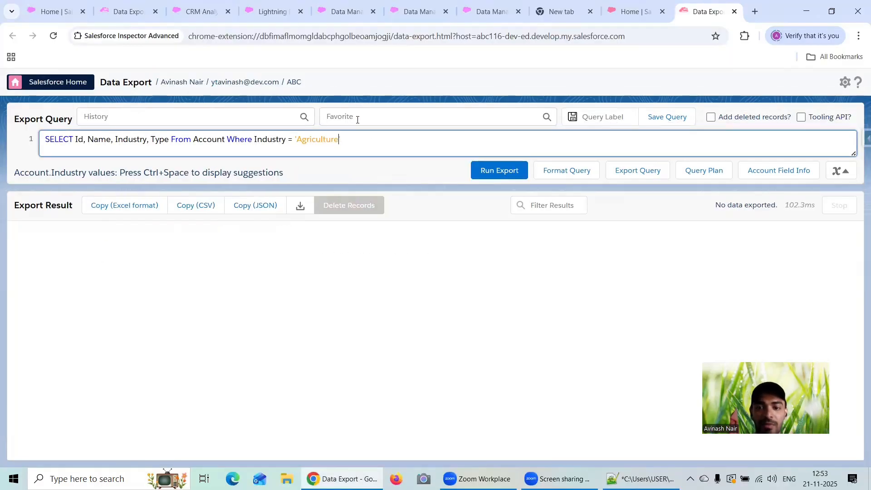
pyautogui.press('BackSpace')
pyautogui.press('BackSpace')
pyautogui.press('BackSpace')
pyautogui.press('BackSpace')
pyautogui.press('BackSpace')
pyautogui.press('BackSpace')
pyautogui.press('BackSpace')
pyautogui.press('BackSpace')
pyautogui.press('BackSpace')
pyautogui.press('BackSpace')
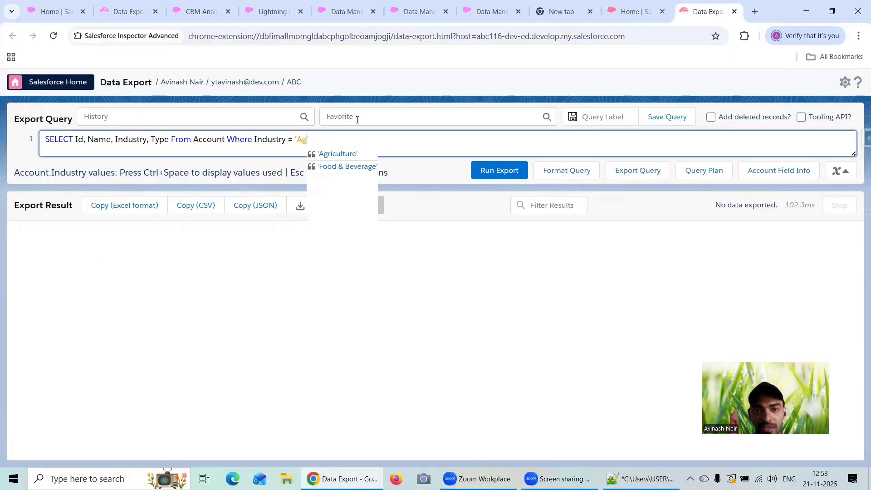
pyautogui.write('ppare')
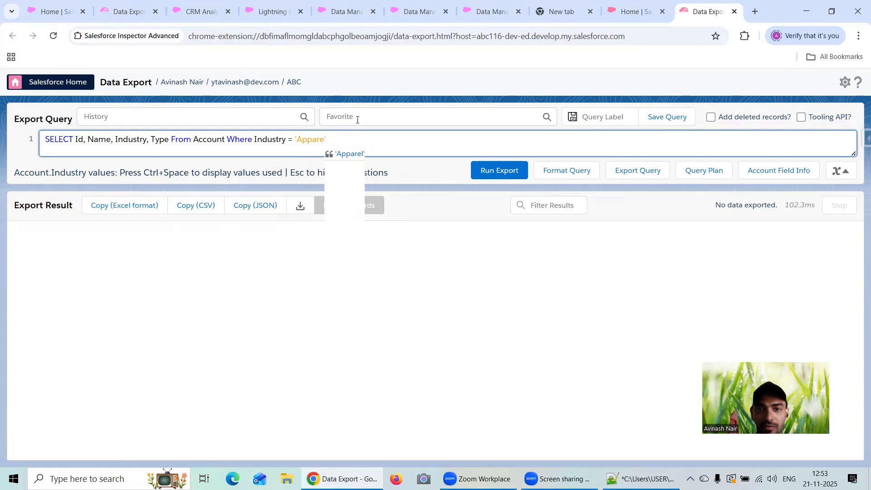
pyautogui.click(351, 154)
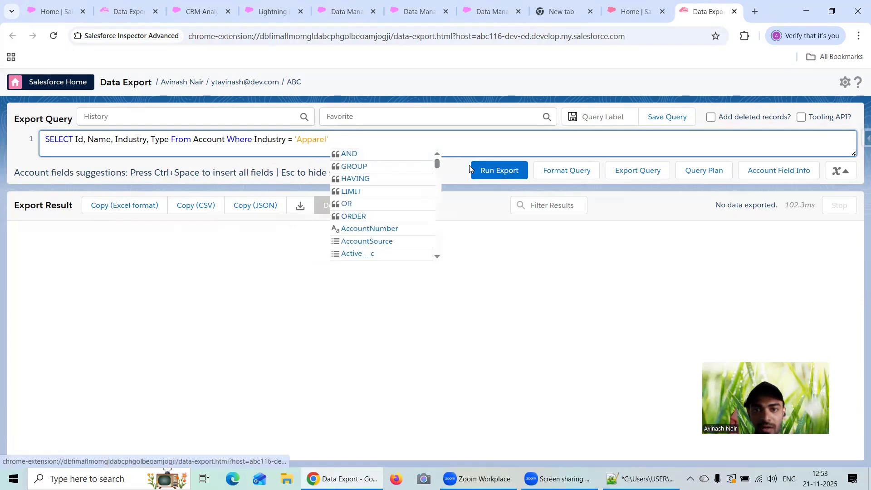
pyautogui.click(484, 170)
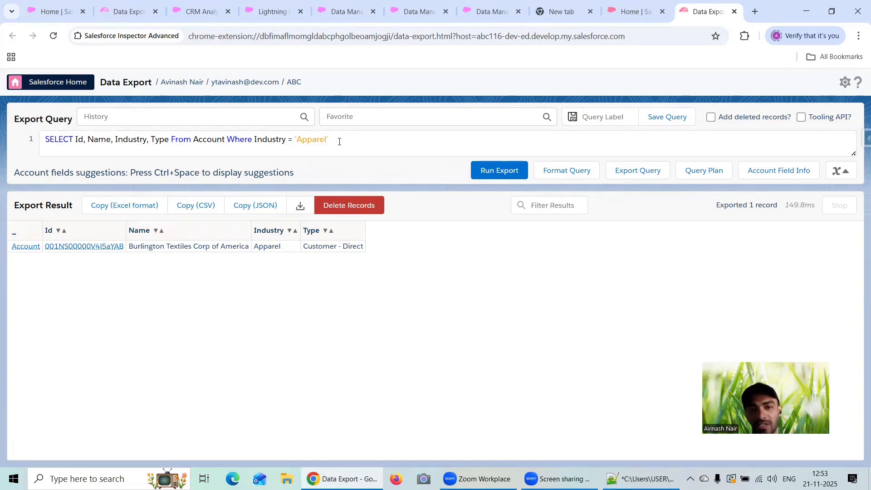
# Step: Return to the Free Session 28 recipe, reload it, and open the Internal Account input node's data preview
pyautogui.click(342, 12)
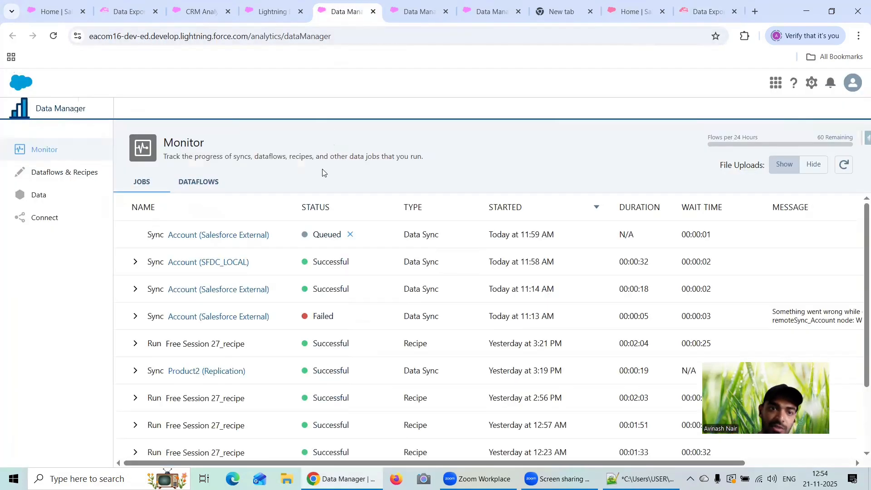
pyautogui.click(407, 22)
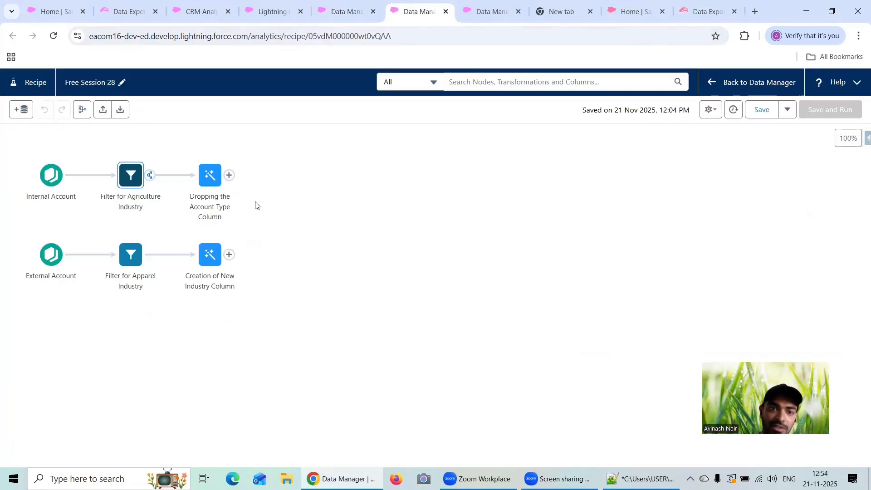
pyautogui.click(51, 175)
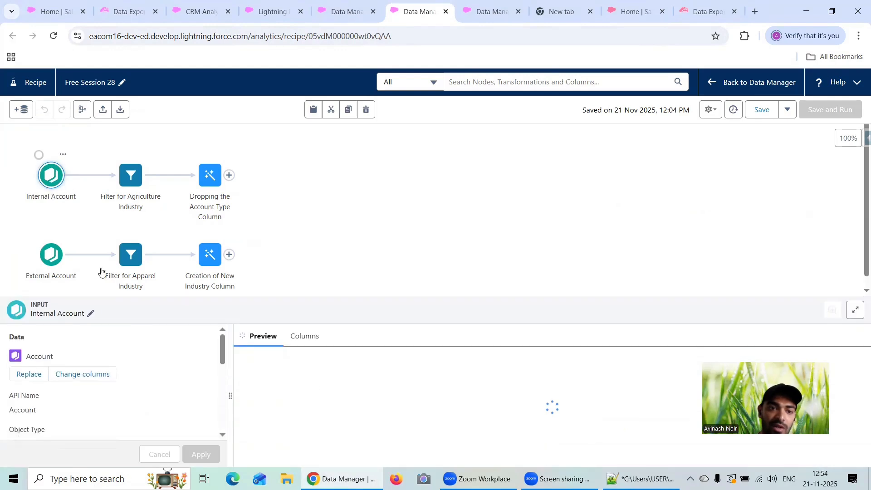
pyautogui.click(53, 36)
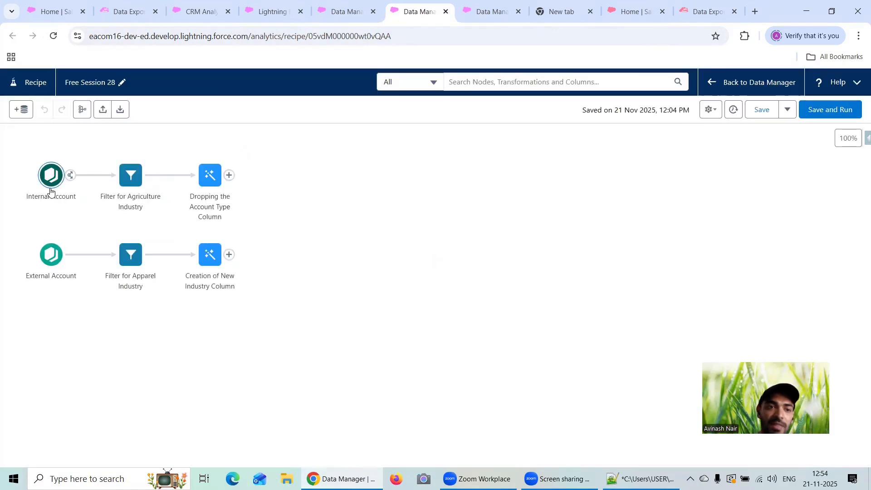
pyautogui.click(50, 188)
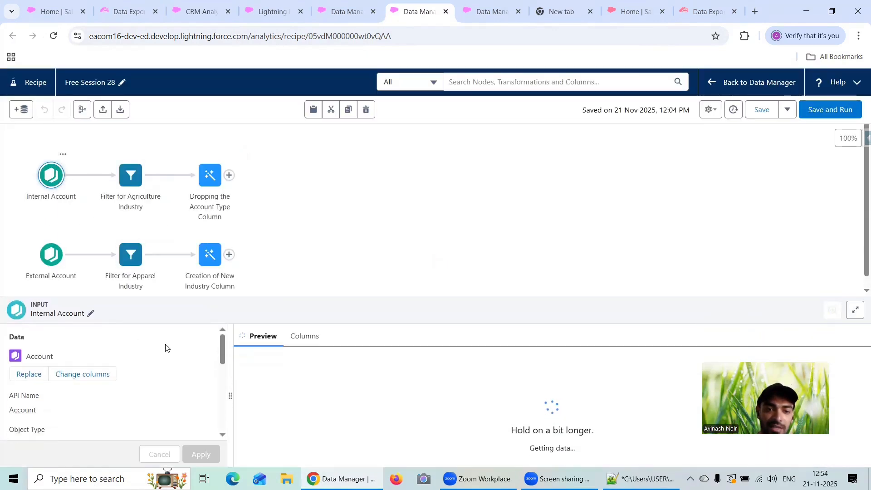
# Step: Review the filter and transform nodes of the Internal and External Account branches, checking the Agriculture filter against the internal org's export query
pyautogui.click(131, 181)
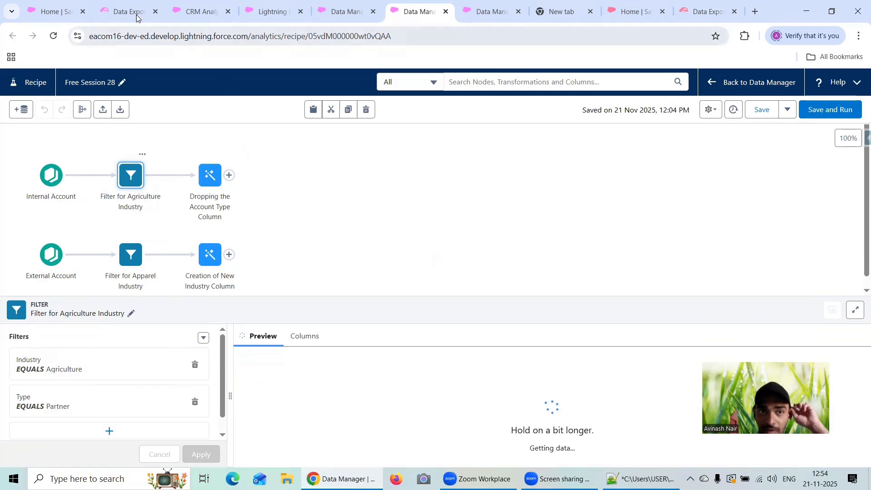
pyautogui.click(123, 11)
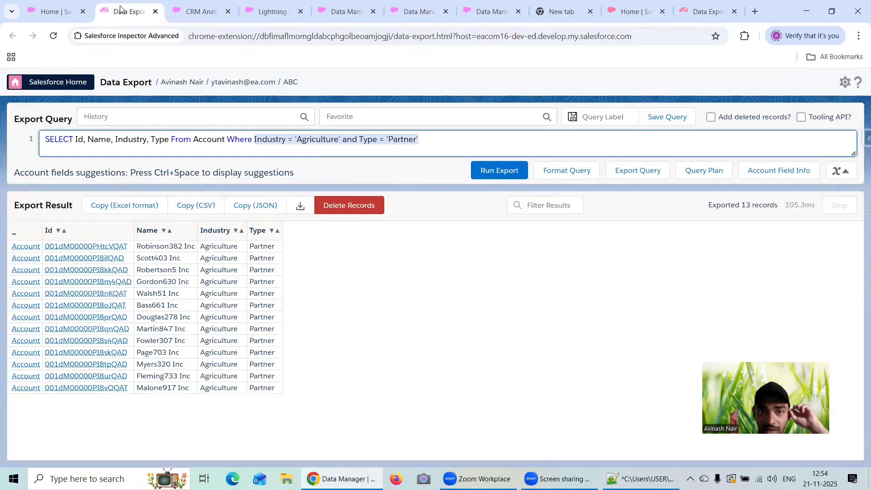
pyautogui.click(418, 13)
pyautogui.click(207, 177)
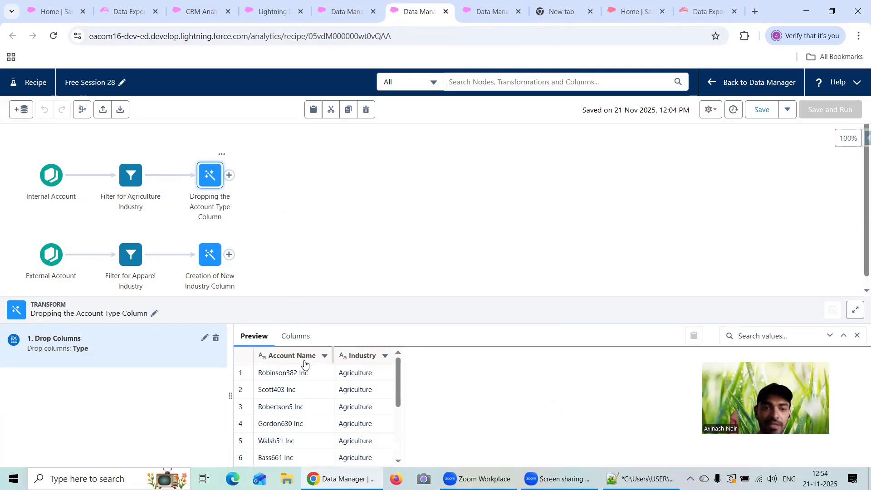
pyautogui.click(51, 254)
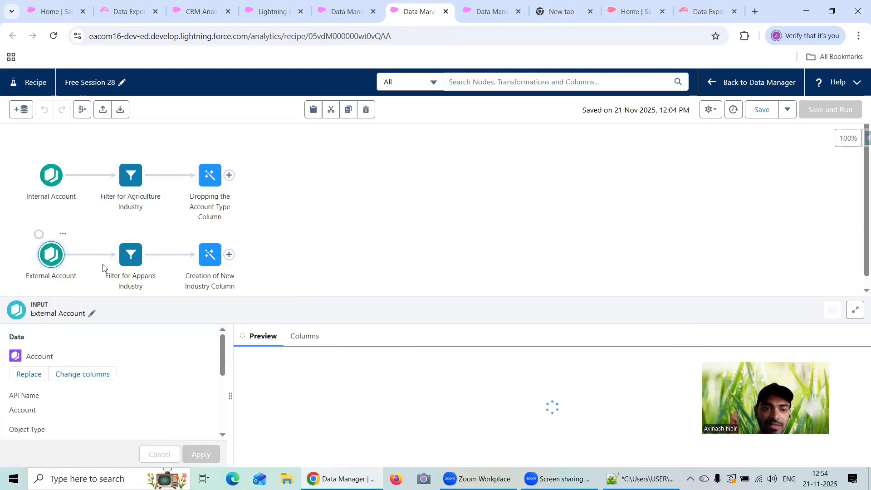
pyautogui.click(130, 256)
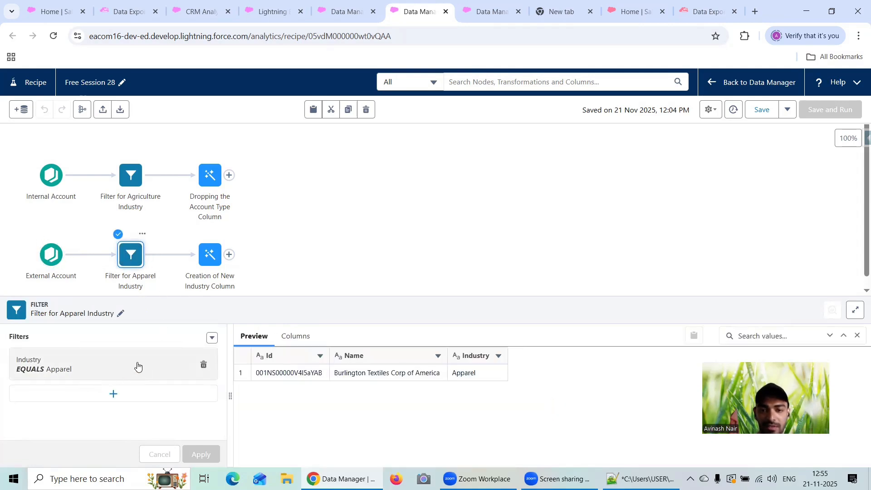
pyautogui.click(211, 268)
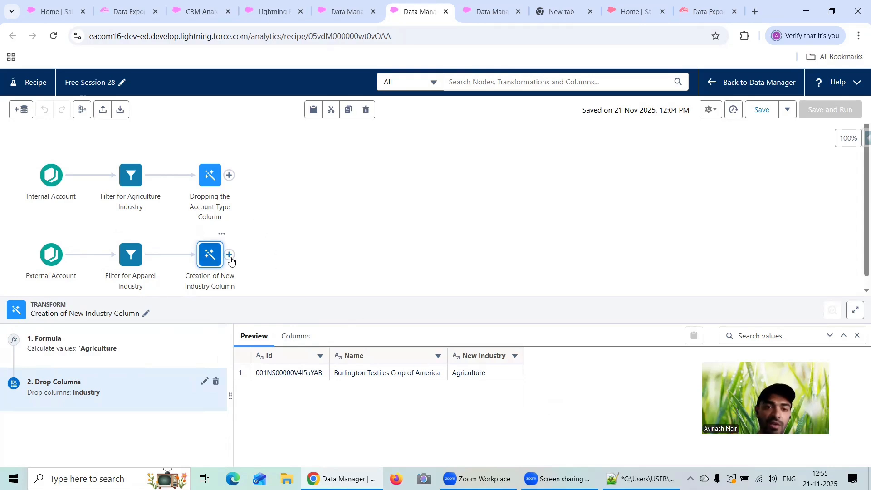
# Step: Append the Dropping the Account Type Column branch to the Creation of New Industry Column node and check the column mappings
pyautogui.moveTo(230, 177); pyautogui.dragTo(223, 319)
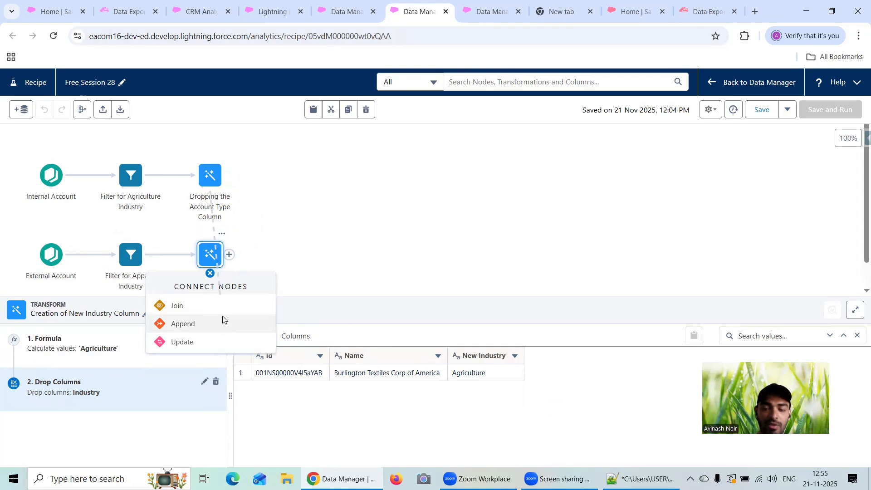
pyautogui.click(223, 323)
pyautogui.scroll(-3, 261, 367)
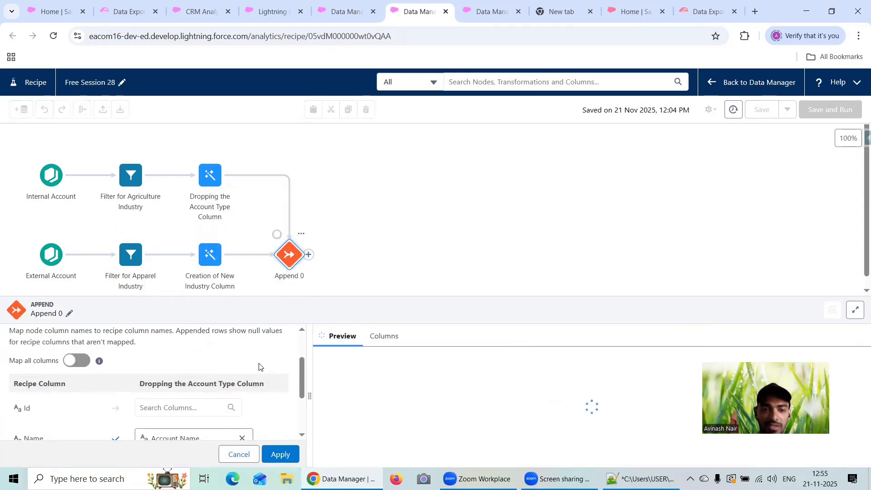
pyautogui.scroll(1, 227, 366)
pyautogui.scroll(-2, 151, 373)
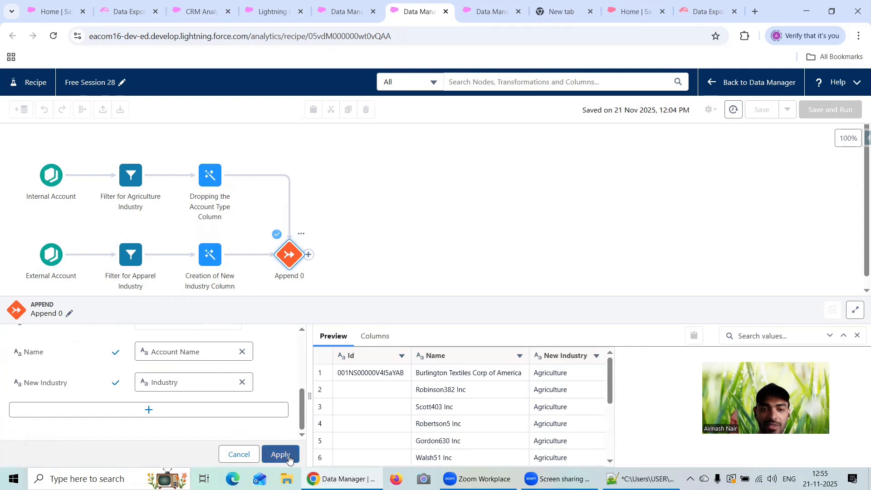
# Step: Rename the append node to Append Internal & External Account and apply its configuration
pyautogui.click(69, 314)
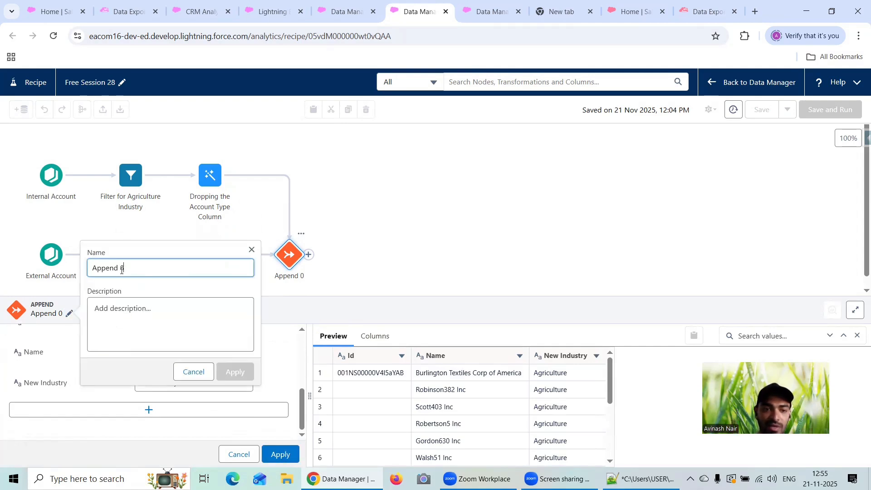
pyautogui.press('BackSpace')
pyautogui.write('Inr')
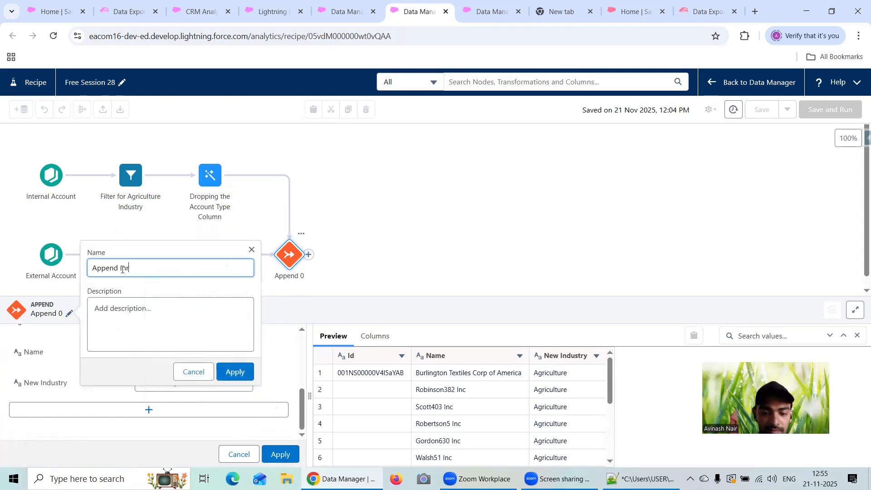
pyautogui.press('BackSpace')
pyautogui.write('ternal &')
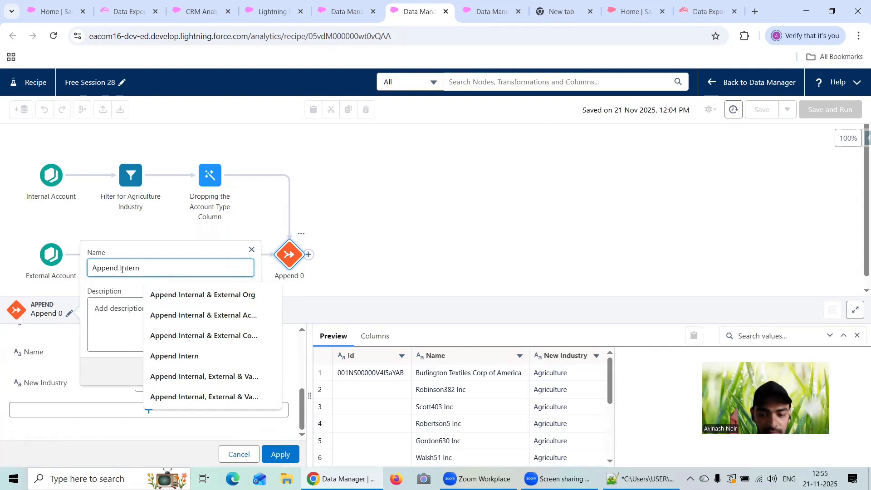
pyautogui.write('xter')
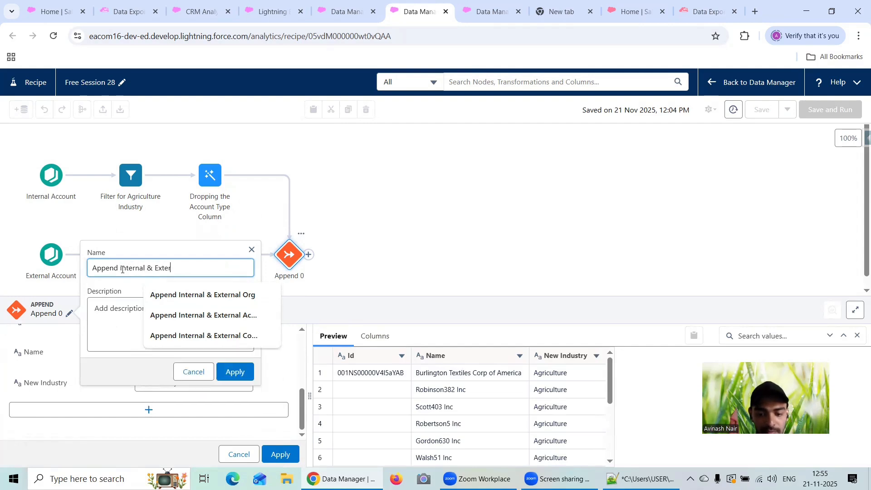
pyautogui.write('nal Account')
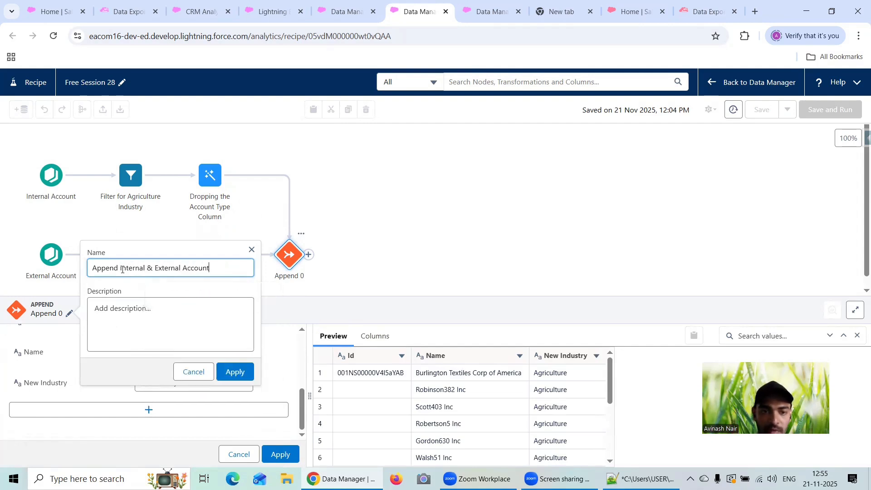
pyautogui.click(233, 371)
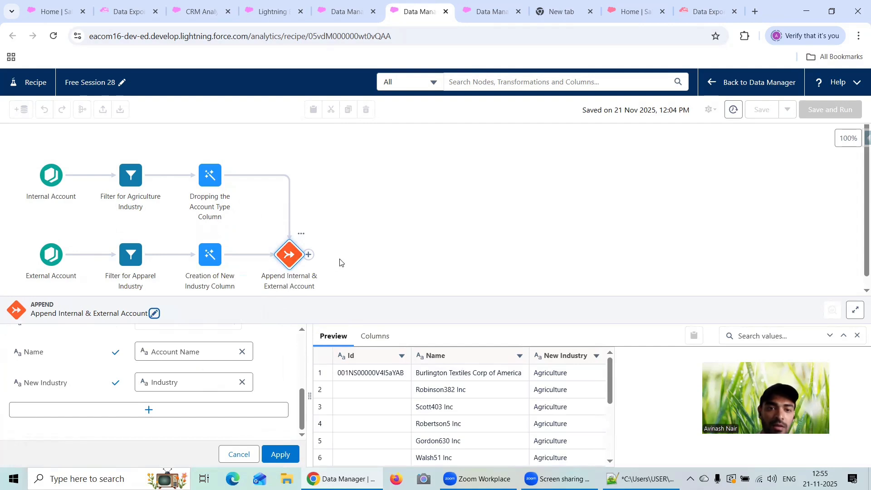
pyautogui.click(312, 262)
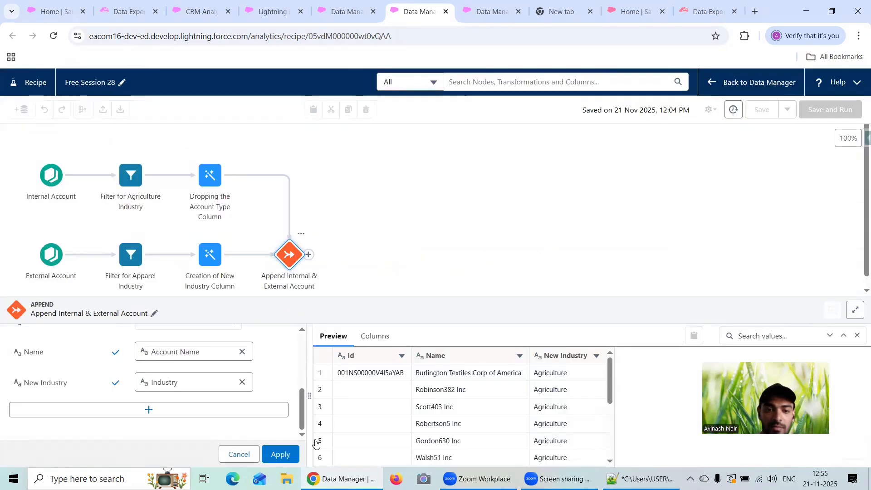
pyautogui.click(398, 287)
pyautogui.click(281, 454)
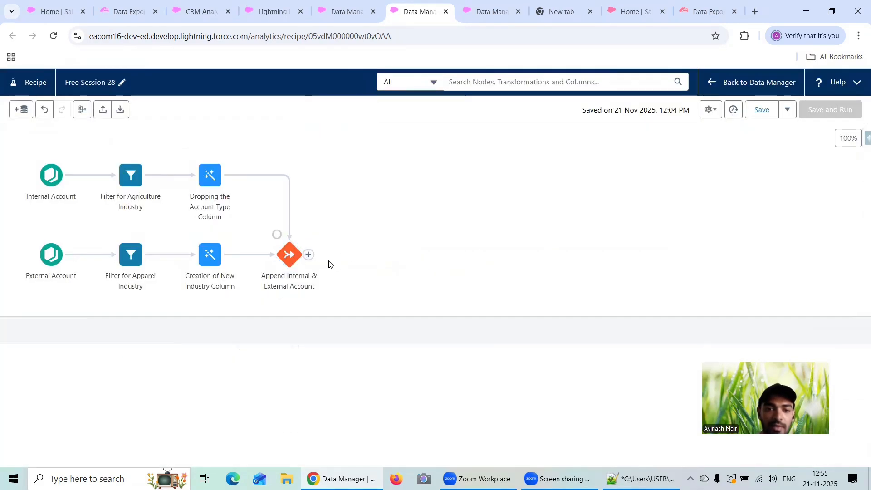
# Step: Add an output node after the append that writes to an Output Connection using Salesforce_Developer_Org
pyautogui.click(308, 256)
pyautogui.click(281, 446)
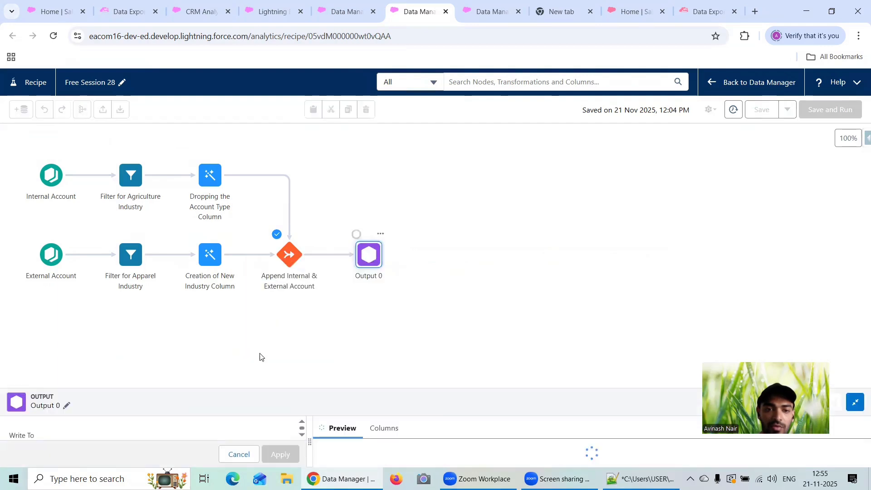
pyautogui.click(64, 187)
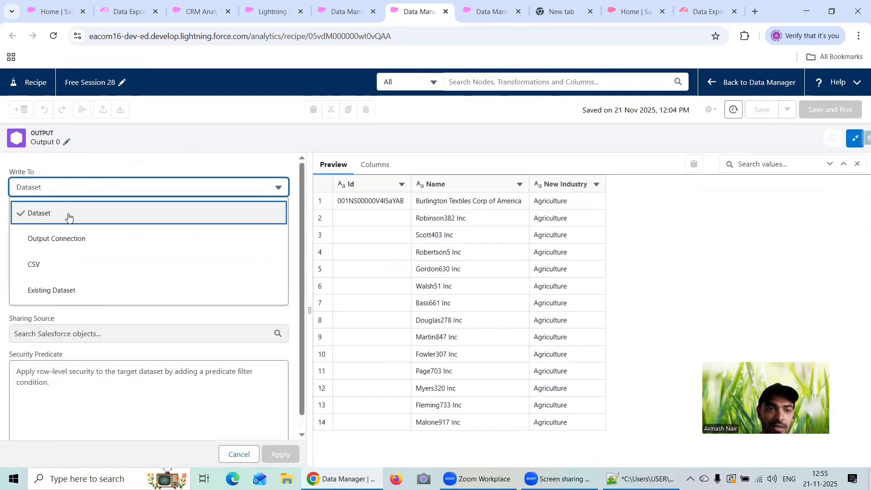
pyautogui.click(72, 238)
pyautogui.click(86, 223)
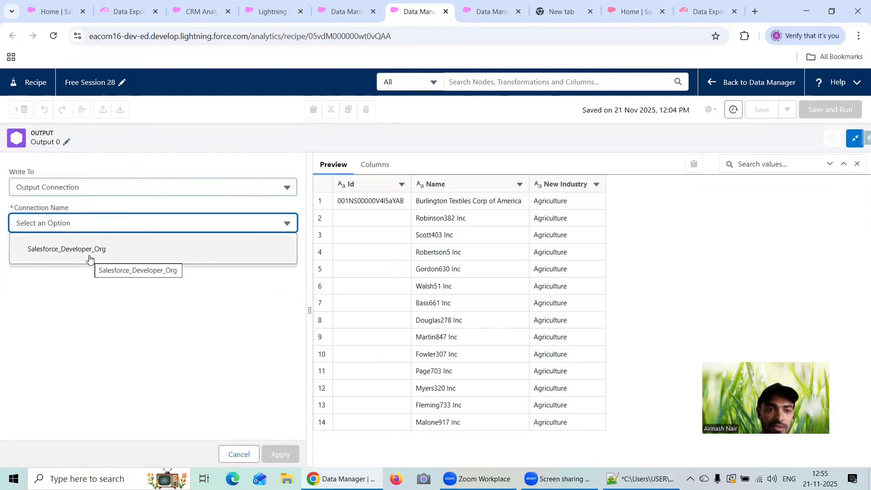
pyautogui.click(90, 258)
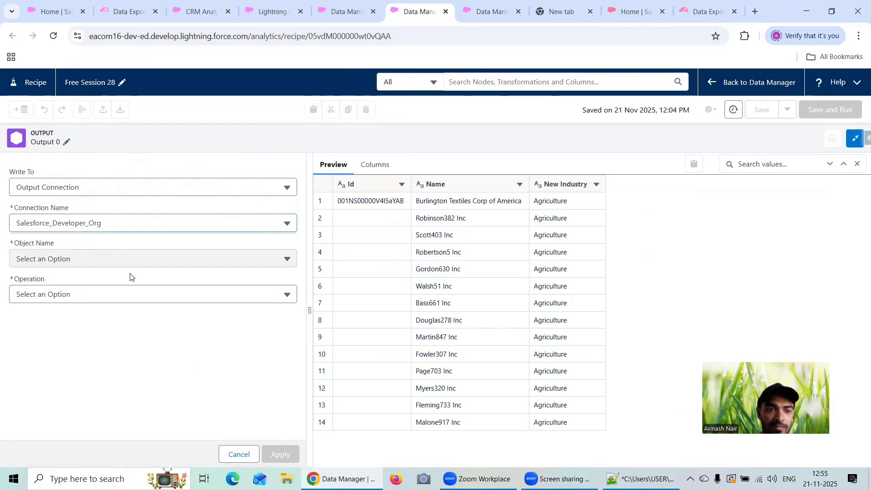
# Step: Configure the output to UPSERT the Account object with Account ID as the external ID, and apply it
pyautogui.click(128, 295)
pyautogui.click(101, 378)
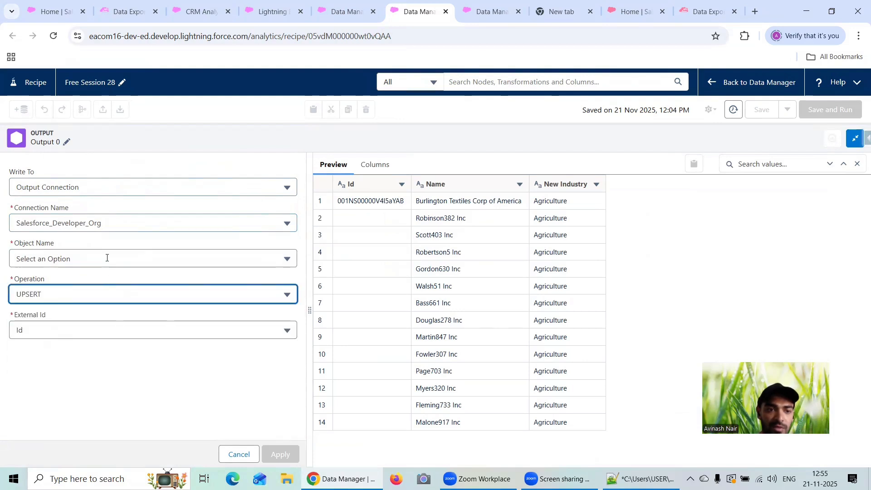
pyautogui.click(107, 257)
pyautogui.click(97, 285)
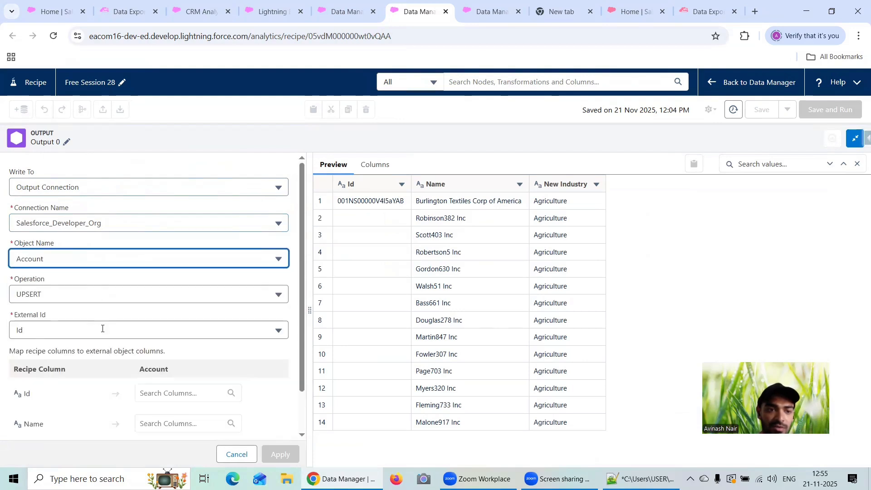
pyautogui.scroll(-1, 136, 309)
pyautogui.click(73, 284)
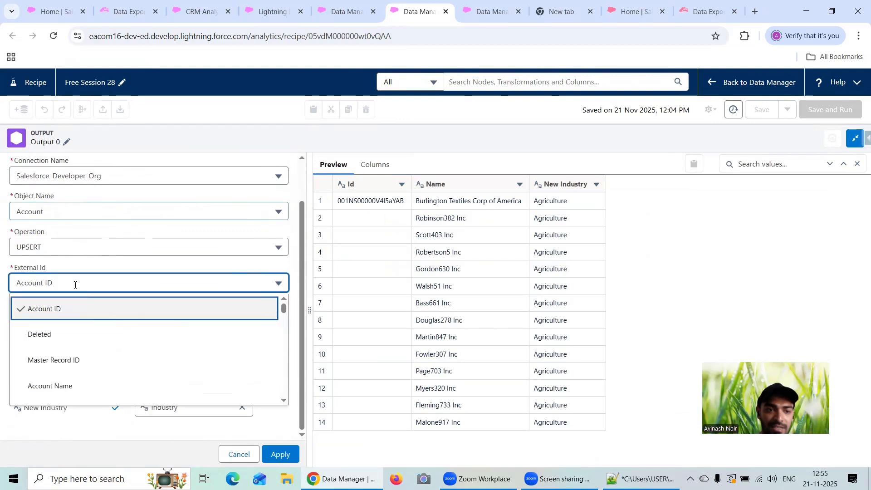
pyautogui.click(98, 267)
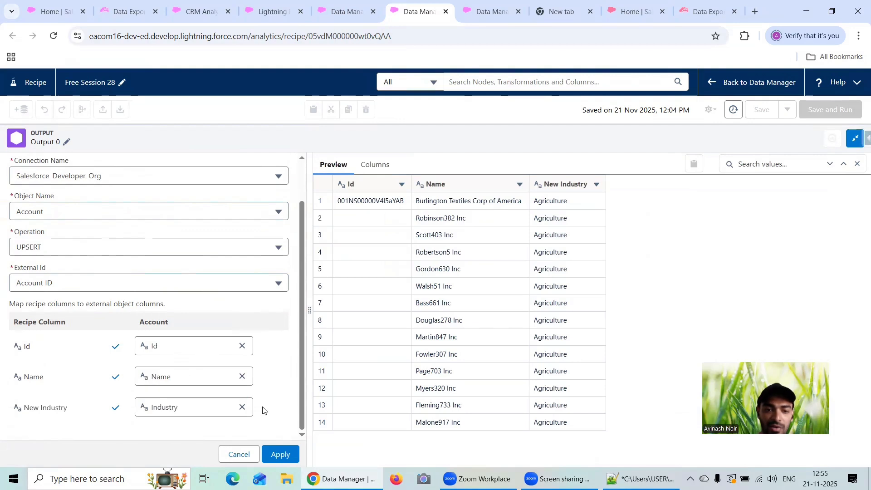
pyautogui.click(282, 454)
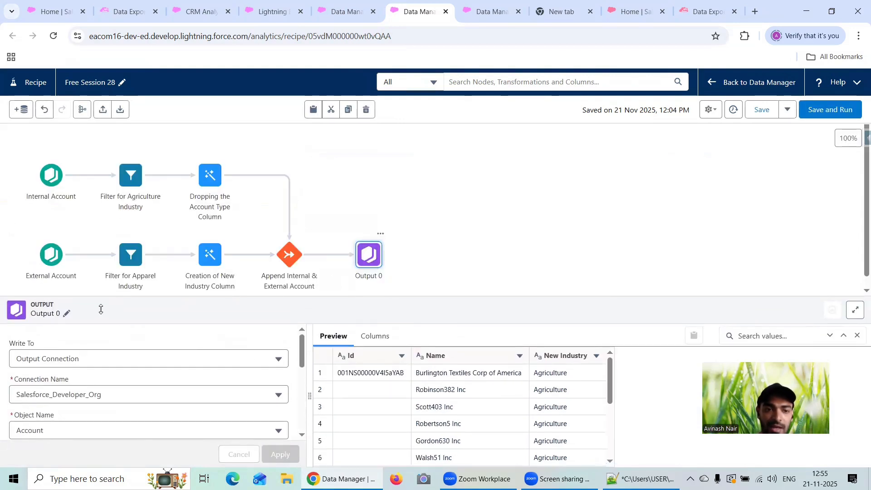
# Step: Rename the output node to Upserting To External Account and close its details
pyautogui.click(64, 315)
pyautogui.moveTo(125, 265); pyautogui.dragTo(67, 268)
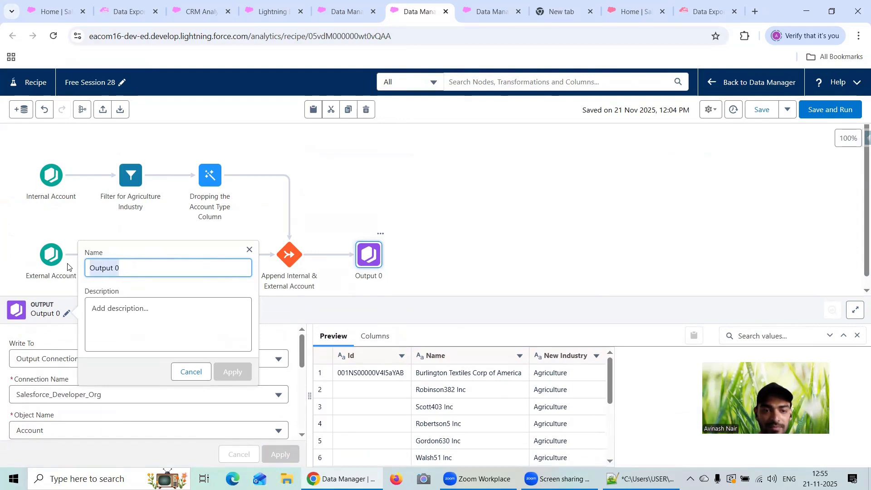
pyautogui.write('Upert')
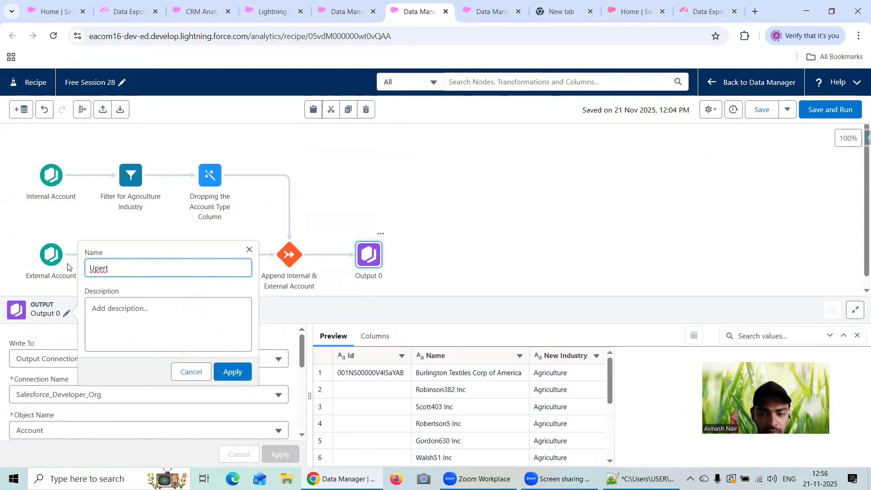
pyautogui.press('BackSpace')
pyautogui.press('BackSpace')
pyautogui.press('BackSpace')
pyautogui.write('sert')
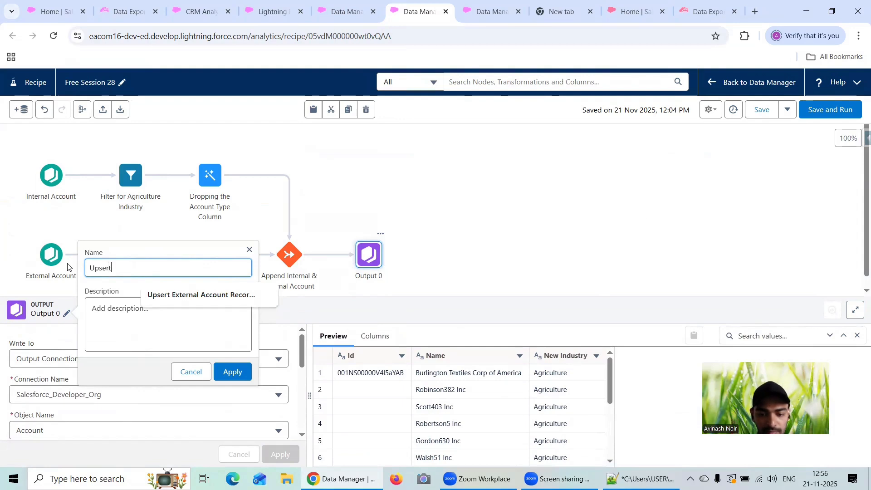
pyautogui.write('ing ')
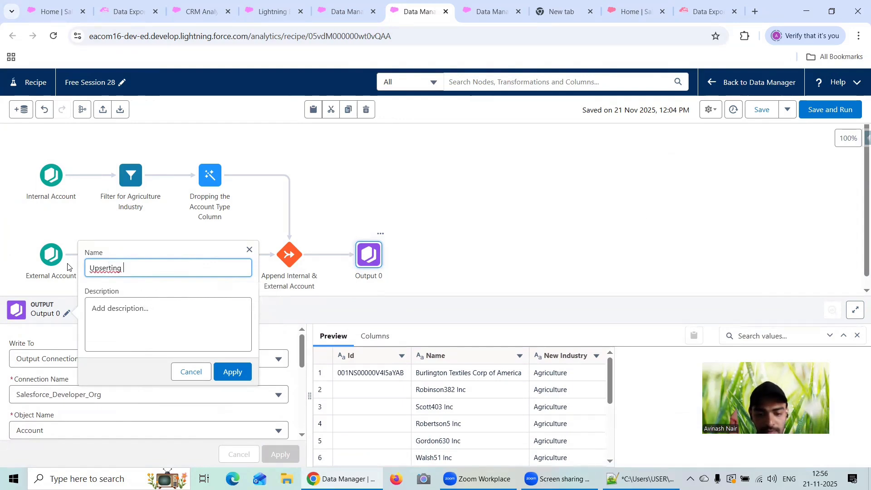
pyautogui.write('To Ex')
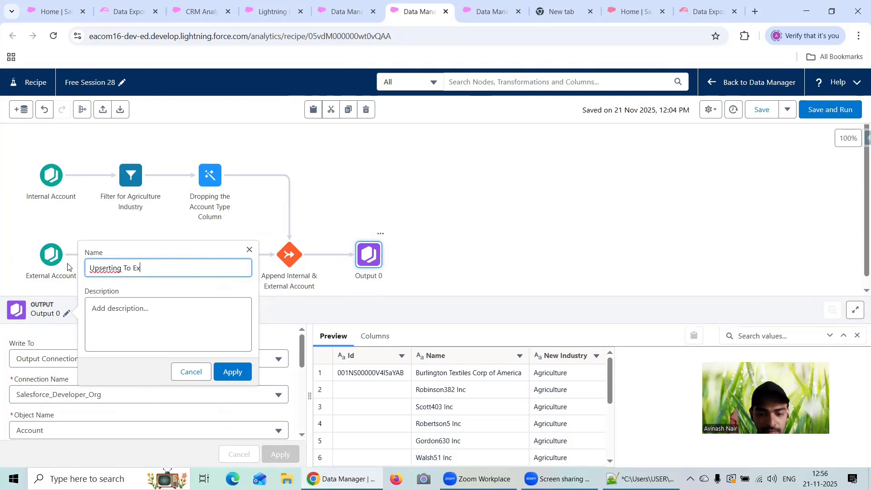
pyautogui.write('ternal A')
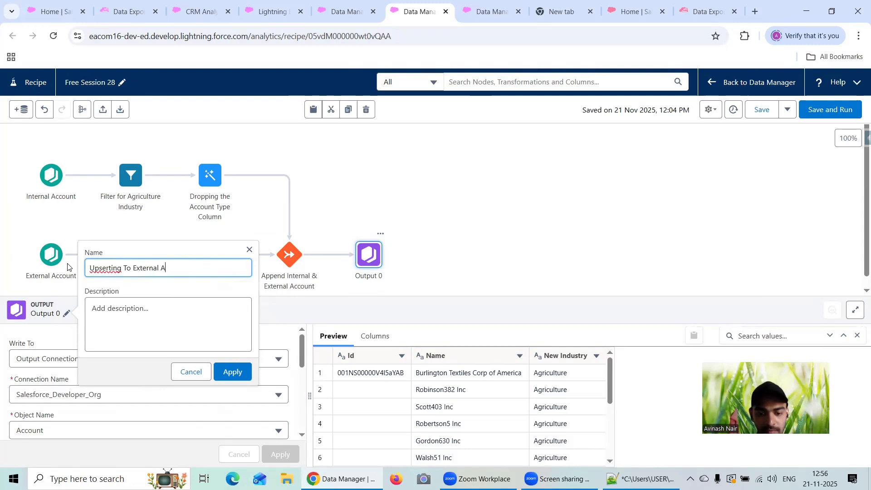
pyautogui.write('ccount')
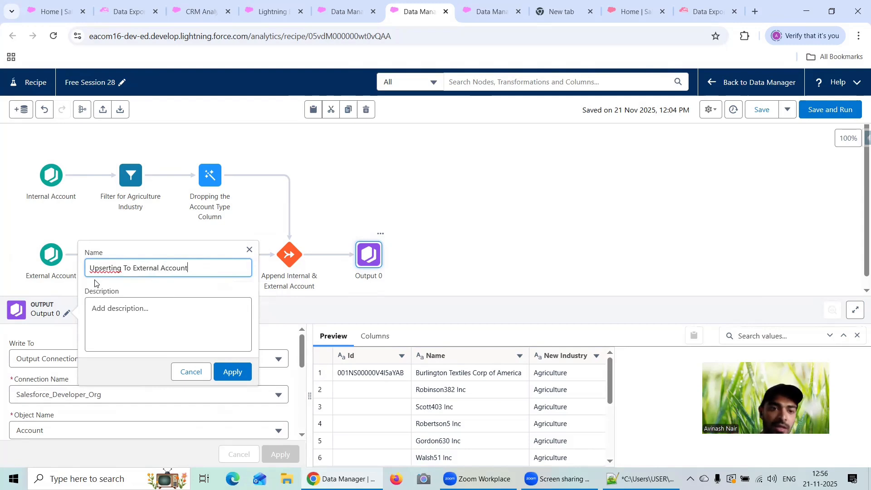
pyautogui.click(233, 372)
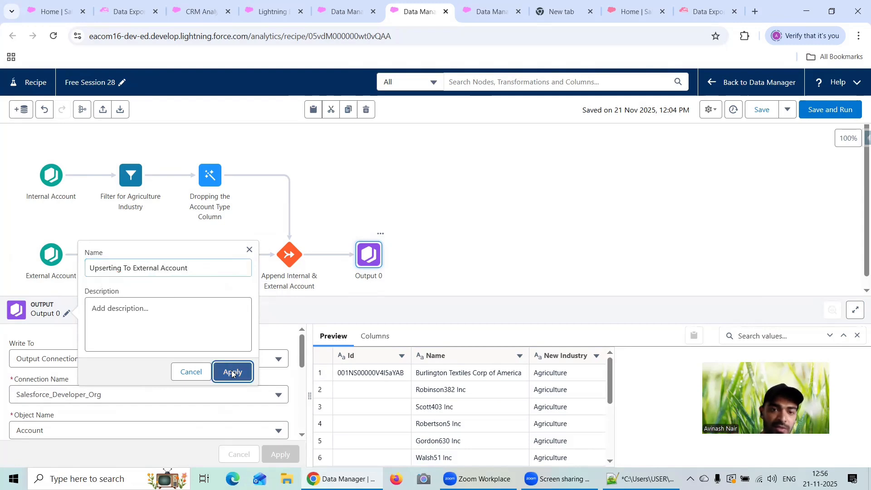
pyautogui.click(441, 244)
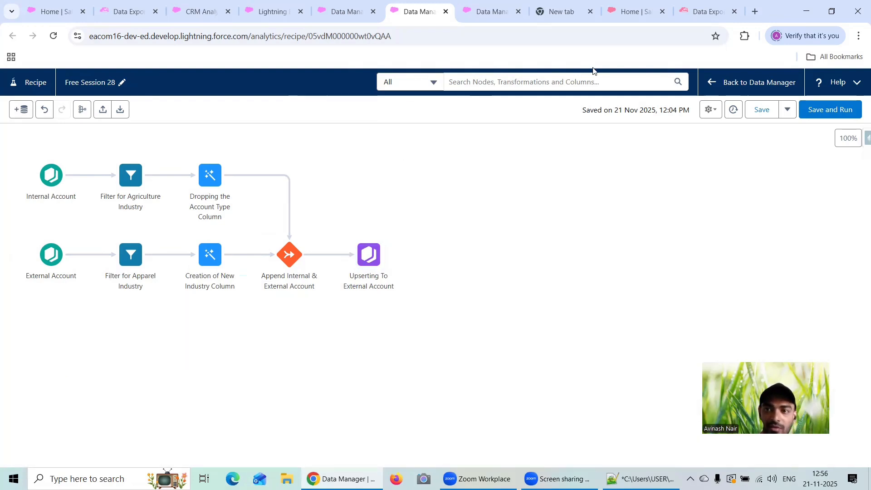
# Step: Save and run the Free Session 28 recipe
pyautogui.click(824, 114)
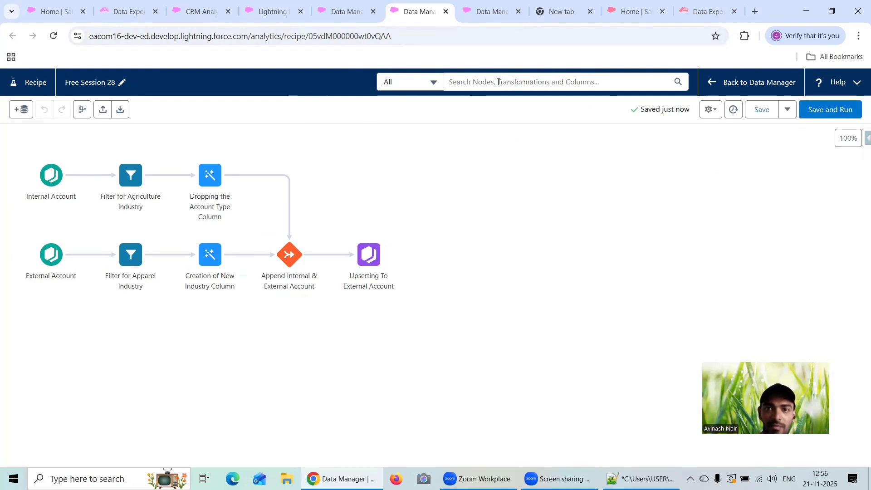
# Step: In the Free Session 7 recipe, examine the connection, object and operation settings of the Insert Records to Salesforce External Contact output
pyautogui.click(482, 17)
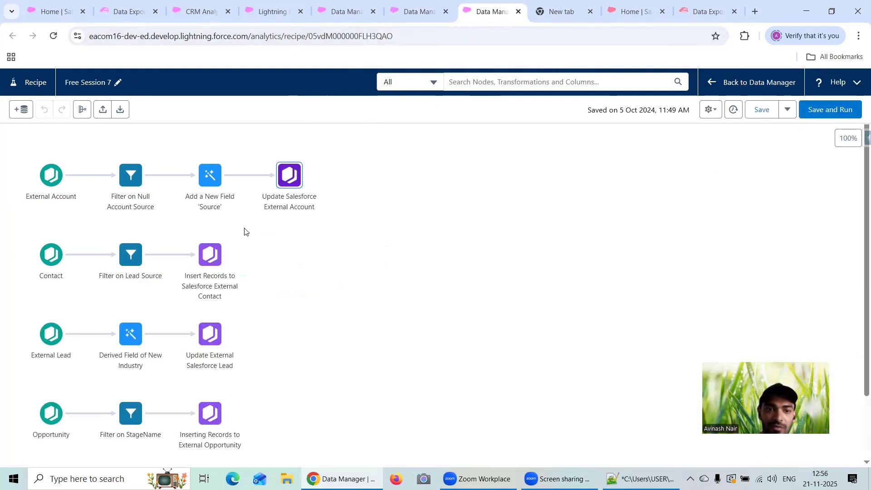
pyautogui.click(210, 254)
pyautogui.scroll(-2, 122, 380)
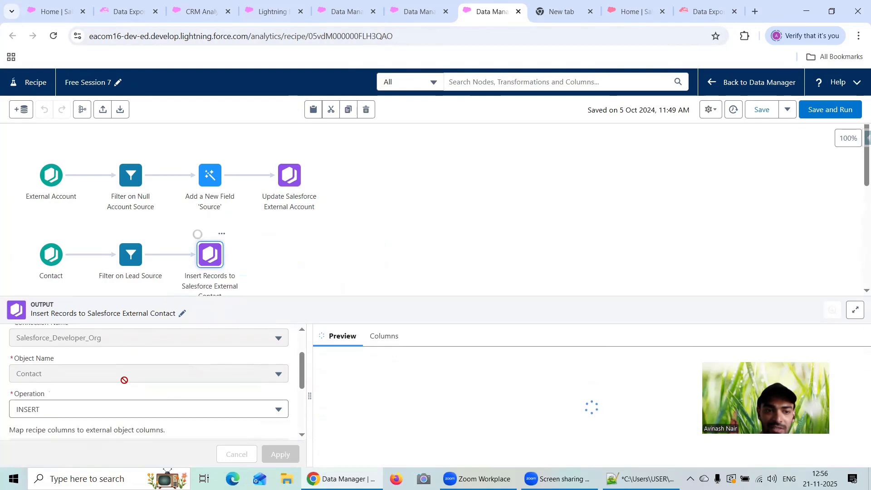
pyautogui.scroll(2, 87, 365)
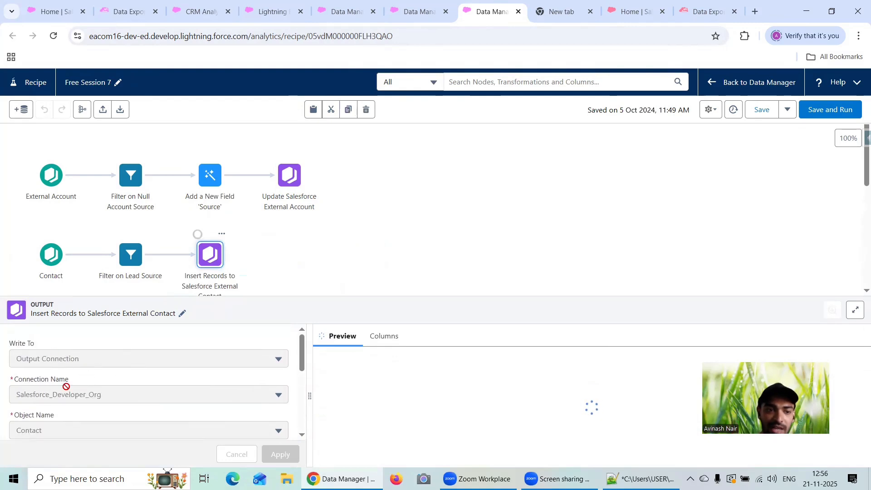
pyautogui.scroll(-2, 82, 386)
pyautogui.scroll(-2, 89, 367)
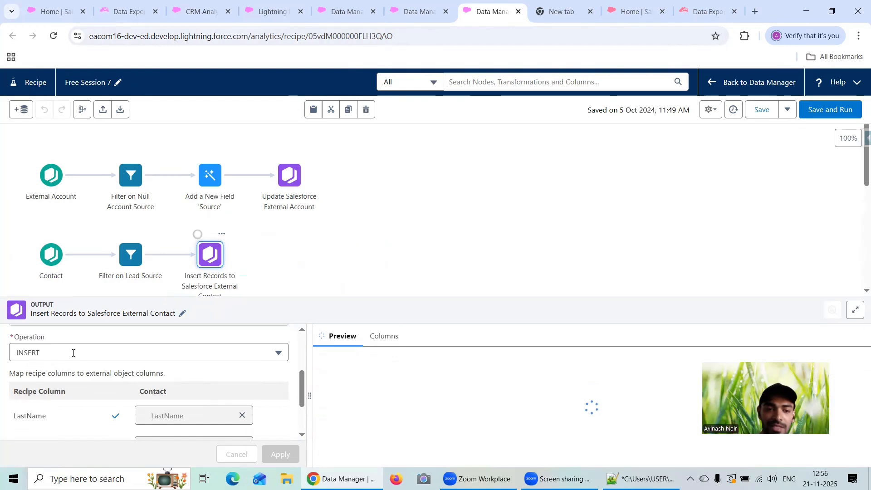
pyautogui.scroll(-1, 200, 345)
# Step: Examine the connection, object, operation and column mapping of the Update Salesforce External Account output
pyautogui.click(289, 175)
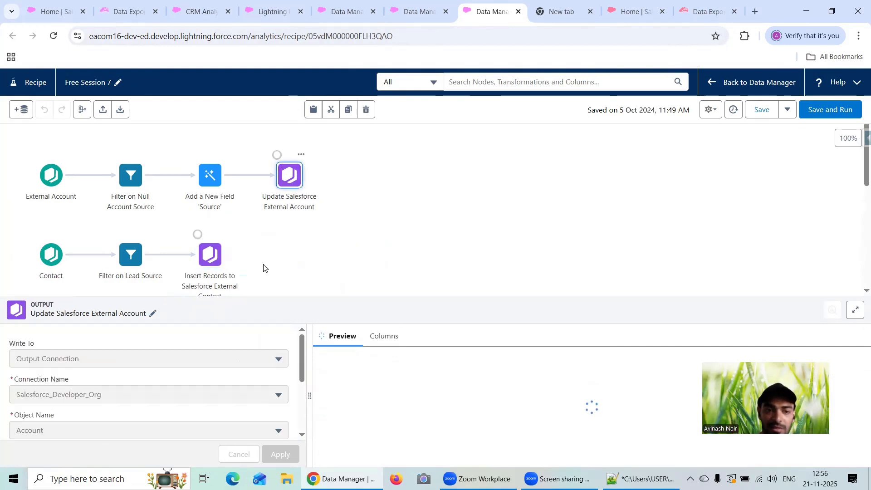
pyautogui.scroll(-4, 171, 381)
pyautogui.scroll(2, 113, 351)
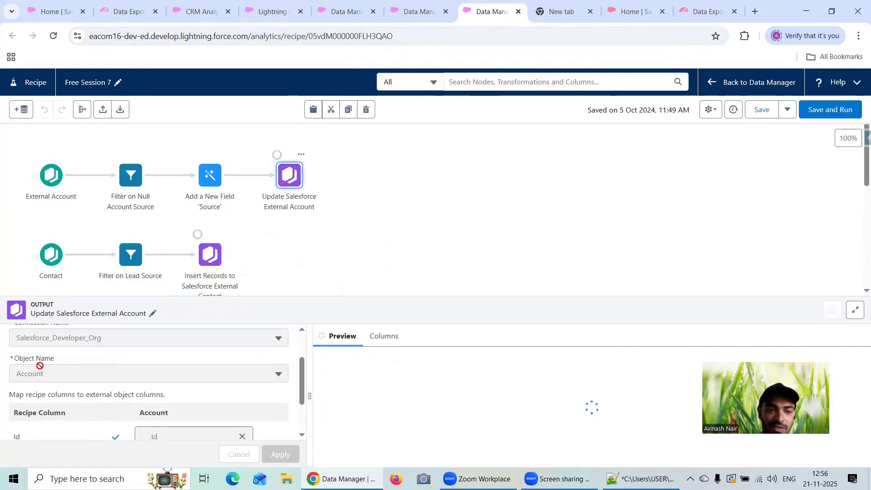
pyautogui.scroll(2, 84, 352)
pyautogui.scroll(-2, 99, 350)
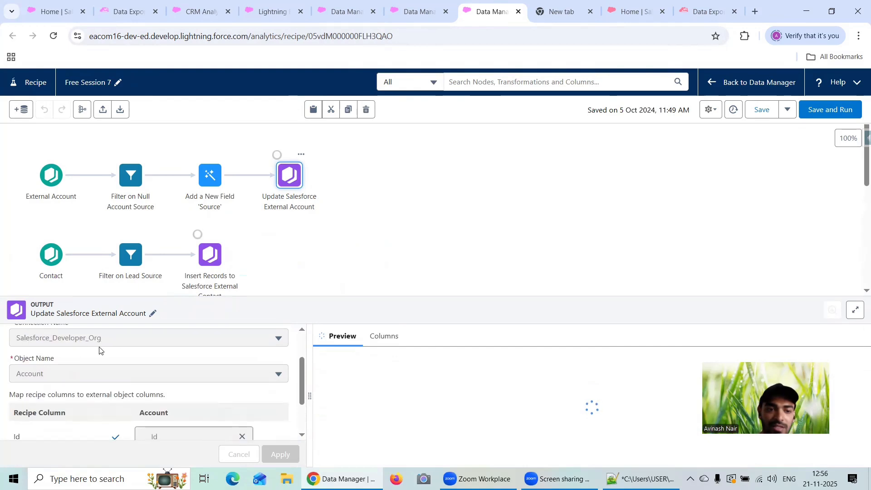
pyautogui.scroll(-2, 99, 351)
pyautogui.scroll(4, 143, 391)
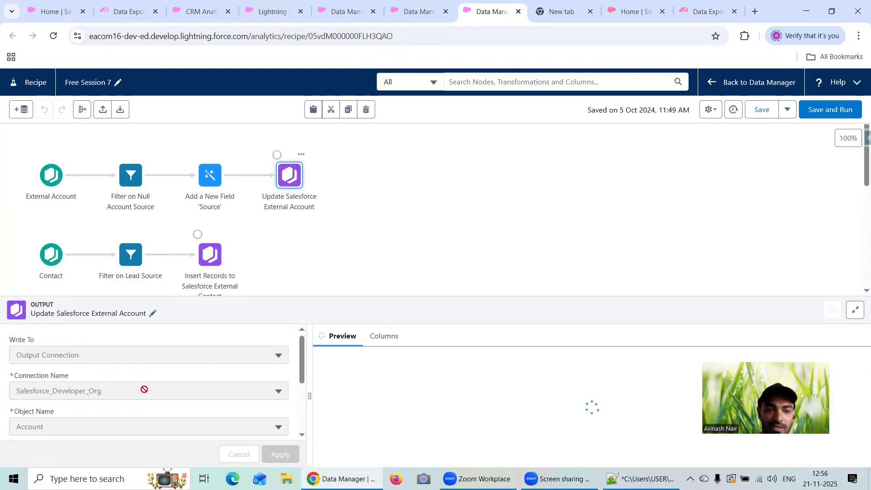
pyautogui.scroll(-2, 145, 389)
pyautogui.scroll(-2, 67, 404)
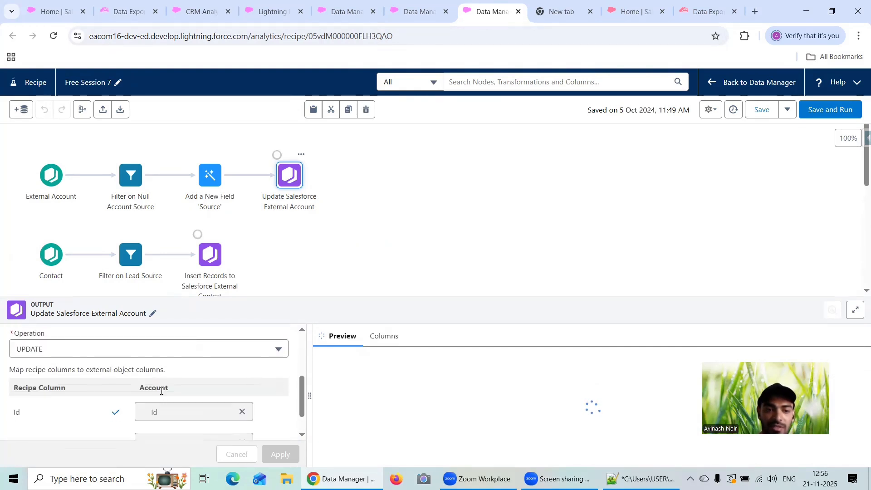
# Step: Return to the Free Session 28 recipe and examine the Upserting To External Account output's operation, external ID and previewed Id column
pyautogui.click(405, 16)
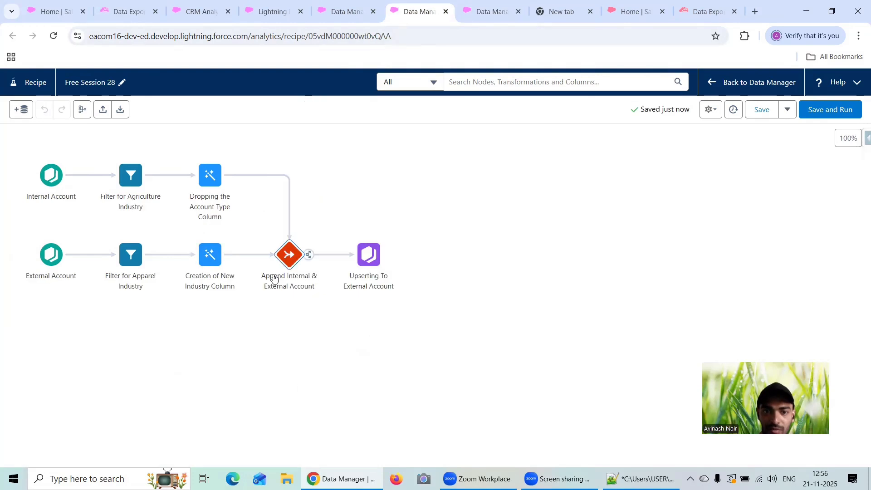
pyautogui.click(368, 255)
pyautogui.scroll(-2, 138, 378)
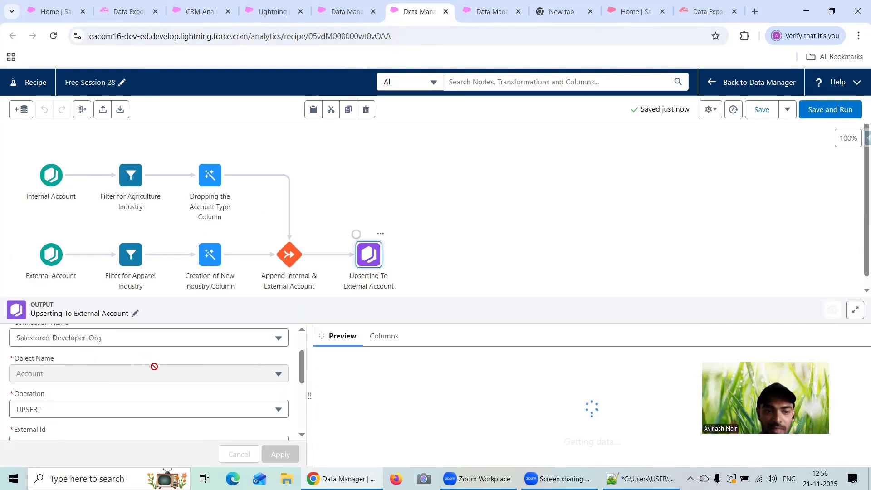
pyautogui.scroll(-2, 136, 390)
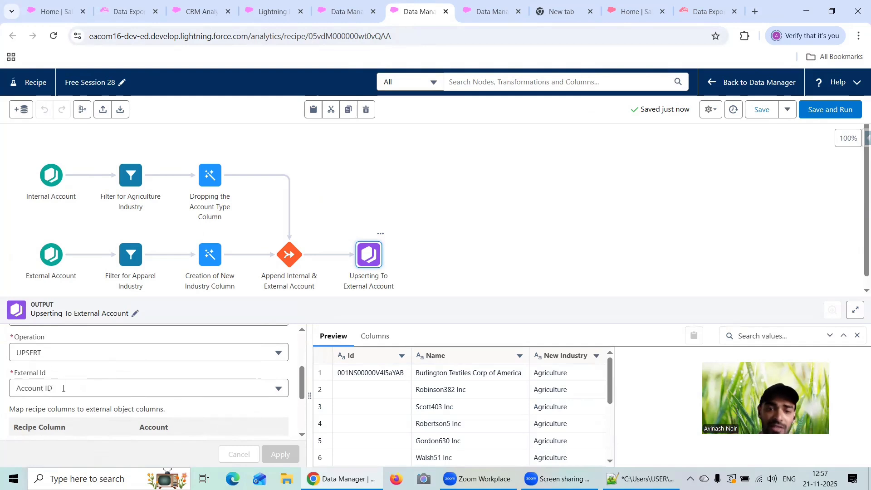
pyautogui.click(341, 375)
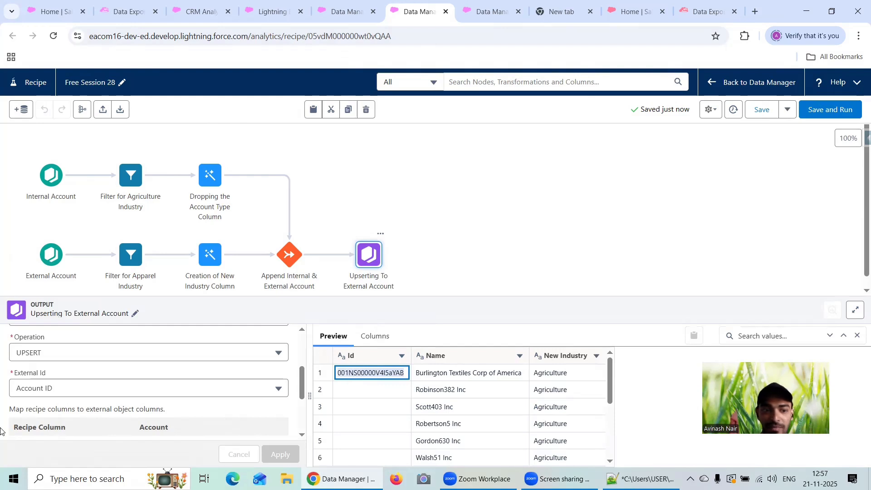
# Step: Copy an Id cell from the output preview and change the account export query's condition to Where Id = ''
pyautogui.click(403, 387)
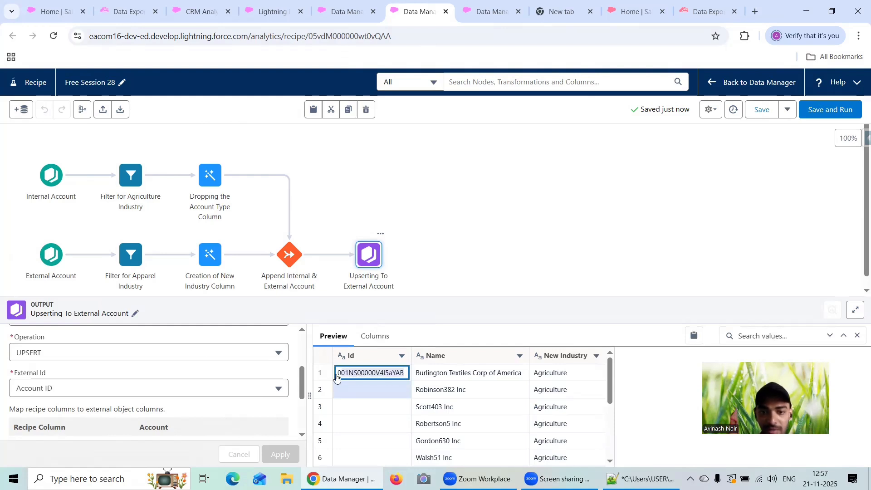
pyautogui.hotkey('ctrl', 'c')
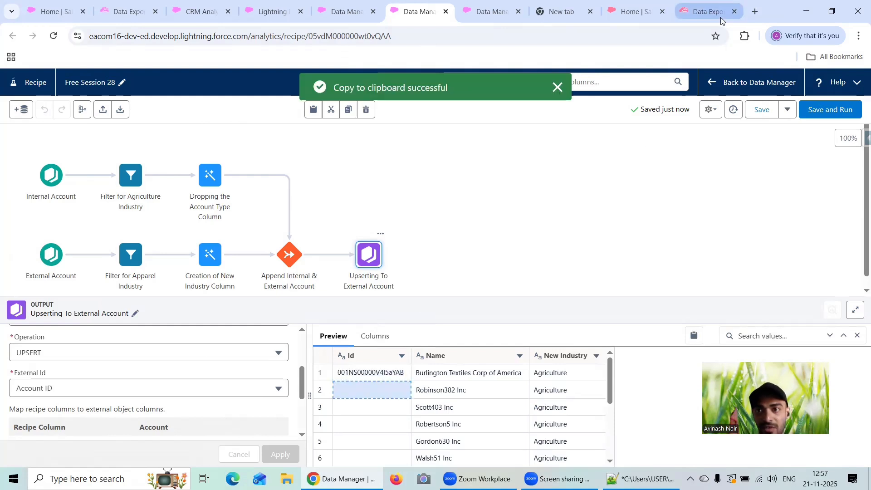
pyautogui.click(708, 11)
pyautogui.moveTo(331, 139); pyautogui.dragTo(255, 140)
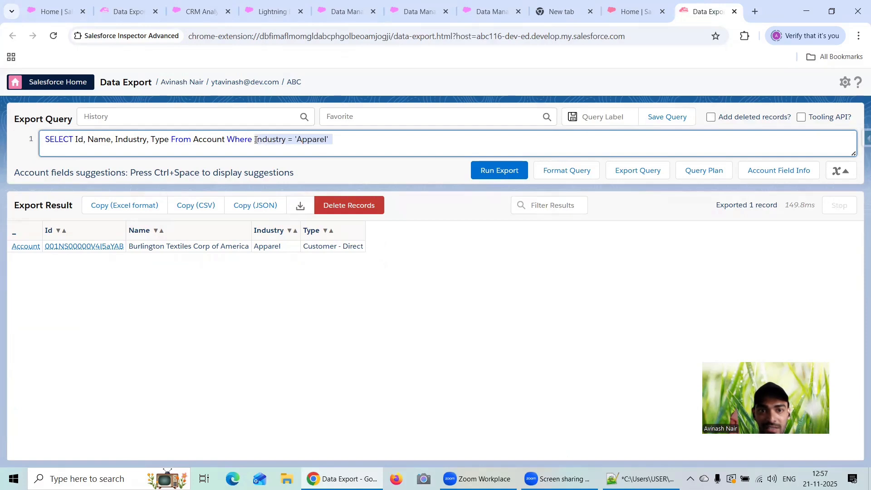
pyautogui.write('Id =')
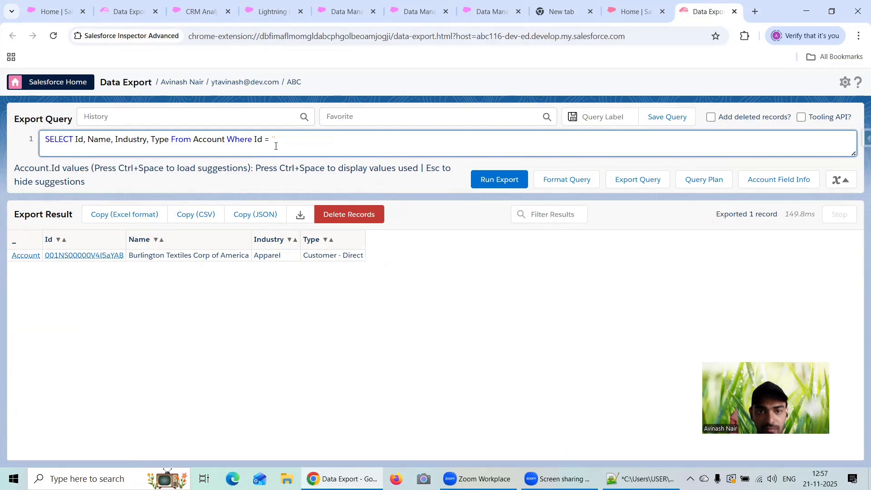
# Step: Compare the Burlington Textiles account's Id in the recipe's output preview with its Id in the export result
pyautogui.click(325, 16)
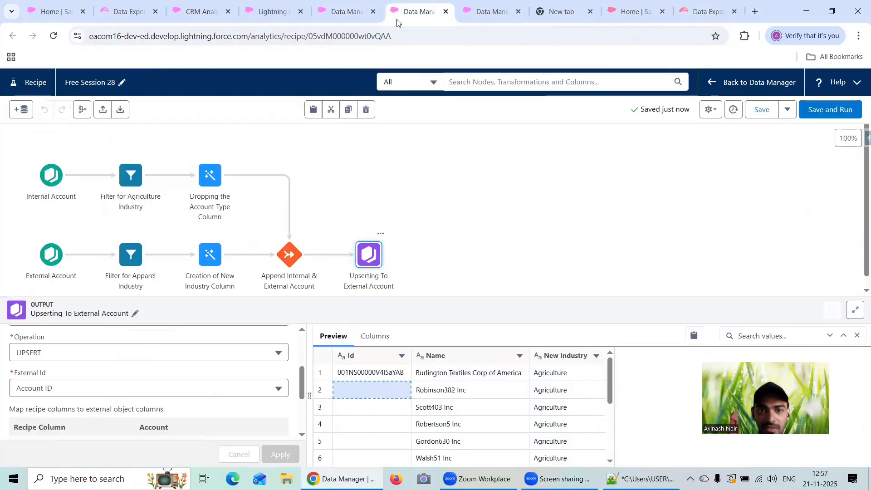
pyautogui.click(416, 13)
pyautogui.click(405, 374)
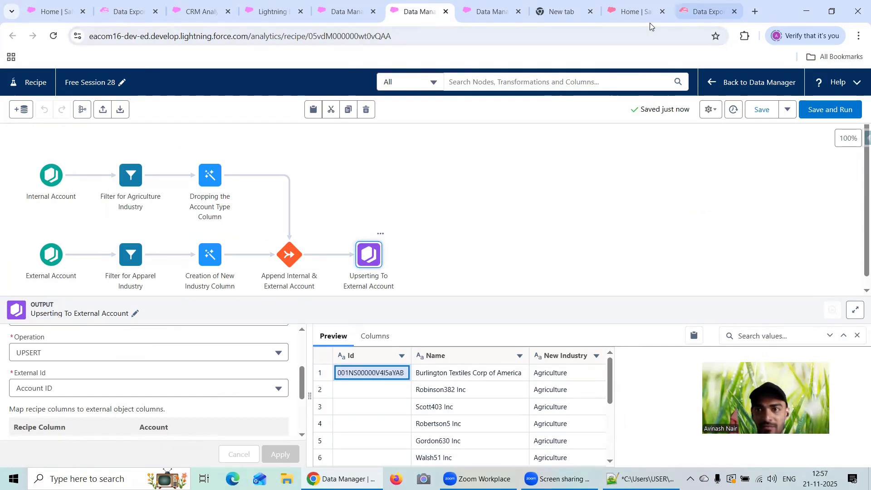
pyautogui.click(707, 11)
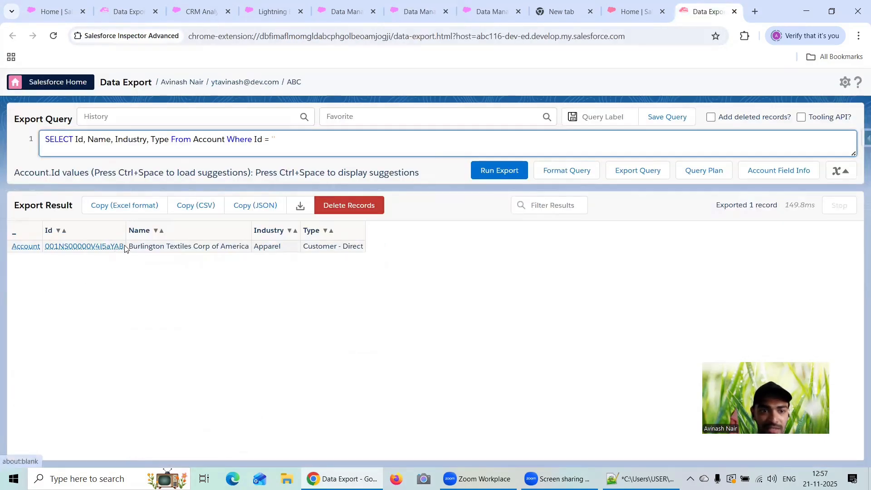
pyautogui.moveTo(124, 247); pyautogui.dragTo(46, 246)
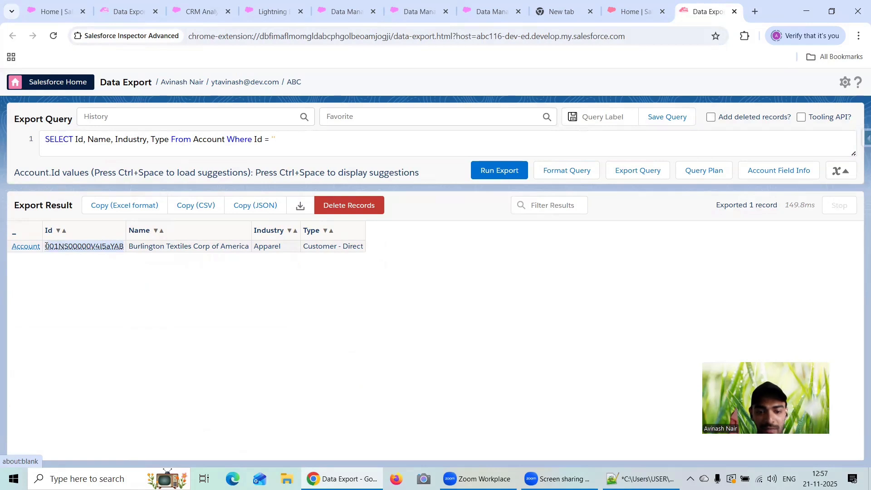
pyautogui.click(106, 272)
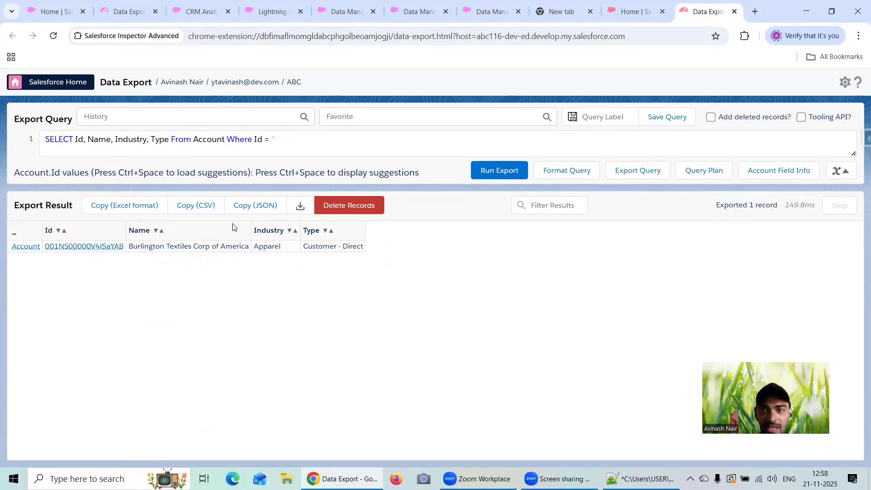
# Step: Compare the Burlington Textiles account's New Industry value in the output preview with its Industry in the export result
pyautogui.click(337, 13)
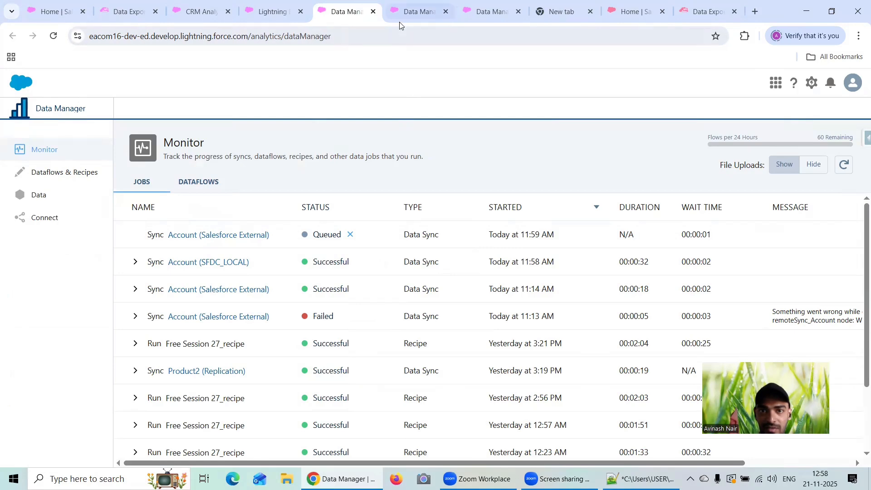
pyautogui.click(420, 12)
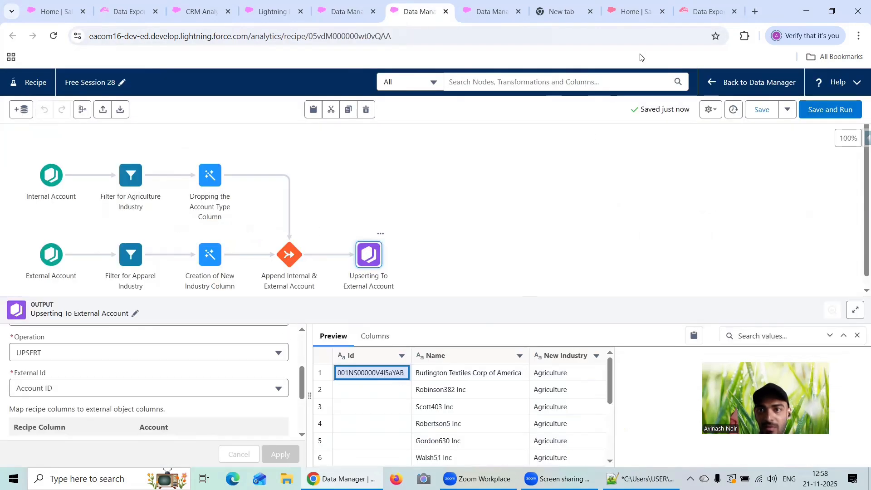
pyautogui.click(690, 13)
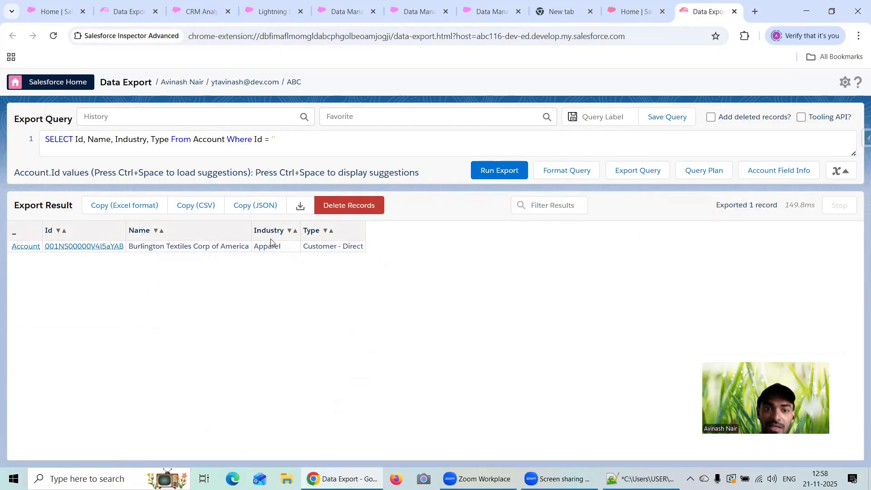
# Step: Compare Free Session 7's UPDATE output settings with the external ID and column mapping of the Upserting To External Account output
pyautogui.click(345, 12)
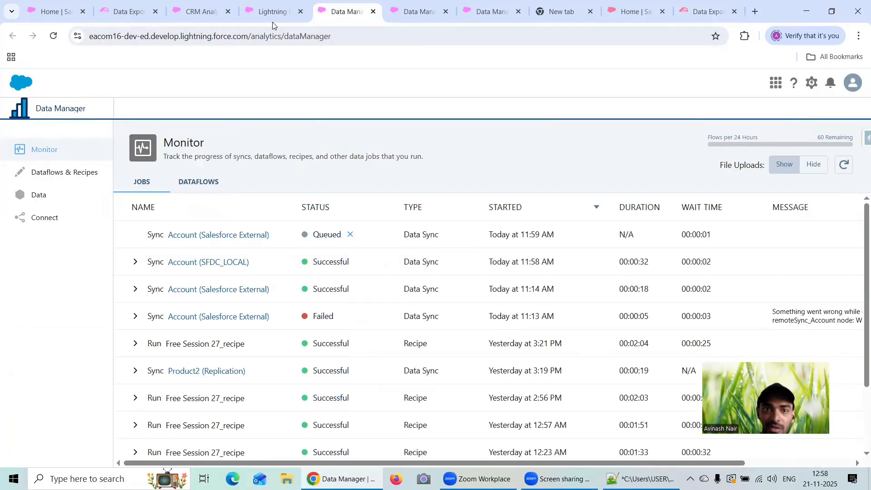
pyautogui.click(272, 11)
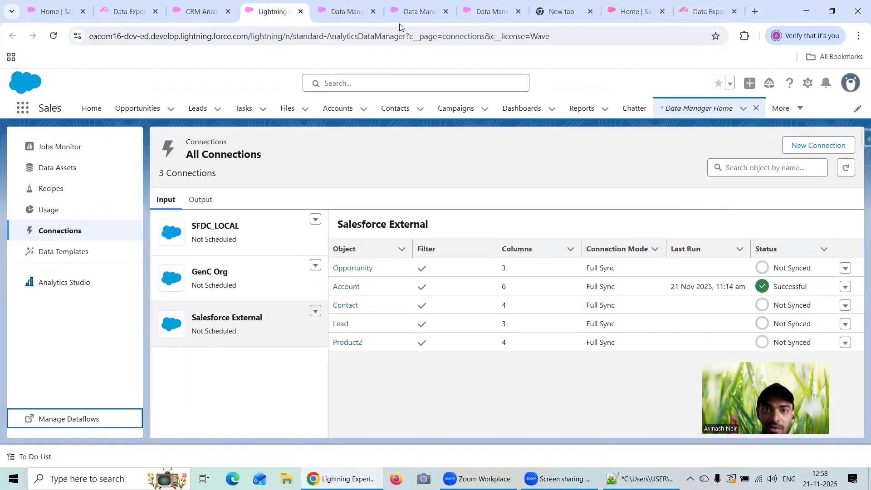
pyautogui.click(487, 14)
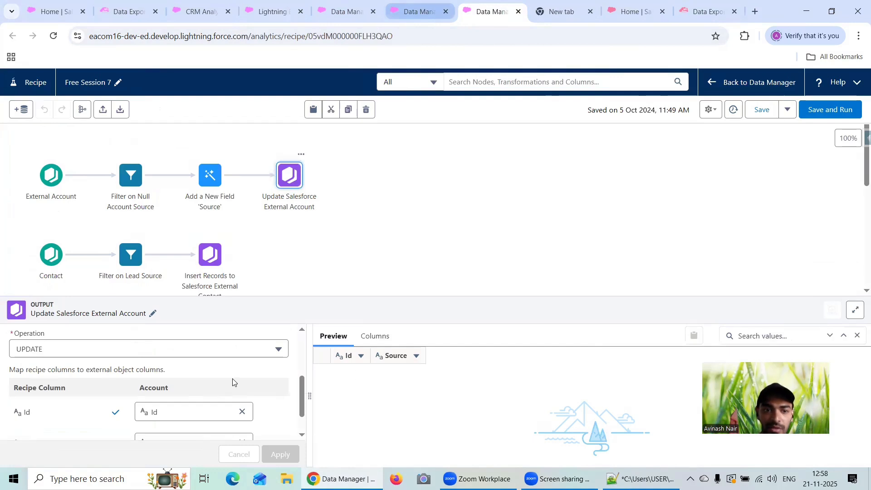
pyautogui.click(419, 11)
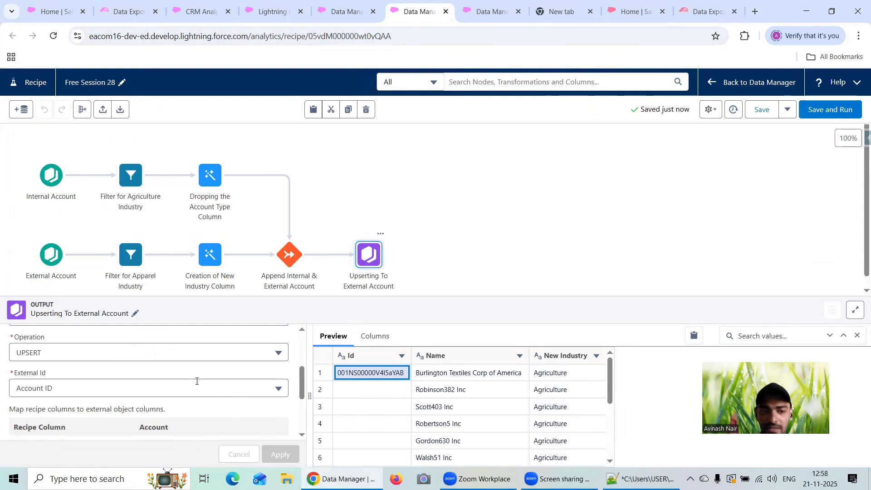
pyautogui.scroll(-5, 176, 391)
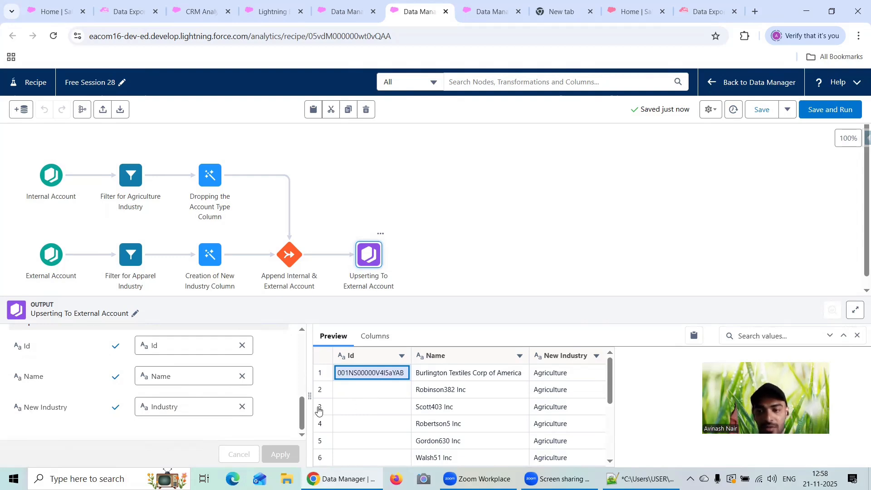
pyautogui.scroll(5, 230, 421)
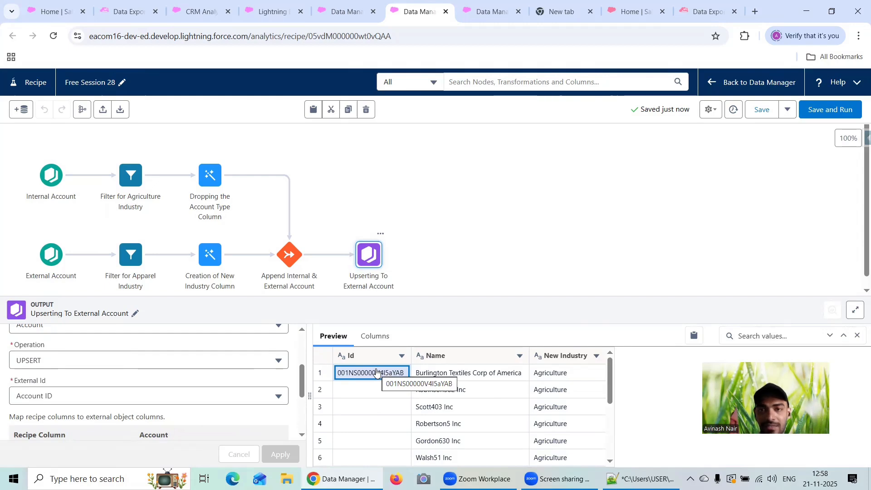
# Step: Refresh the Data Manager jobs monitor to check the Free Session 28 recipe run, and return to the account export query
pyautogui.click(478, 18)
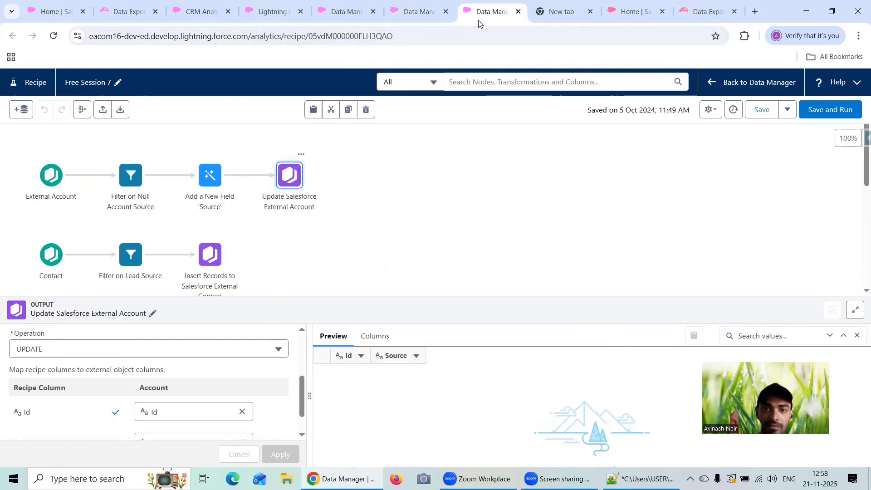
pyautogui.click(349, 17)
pyautogui.click(844, 167)
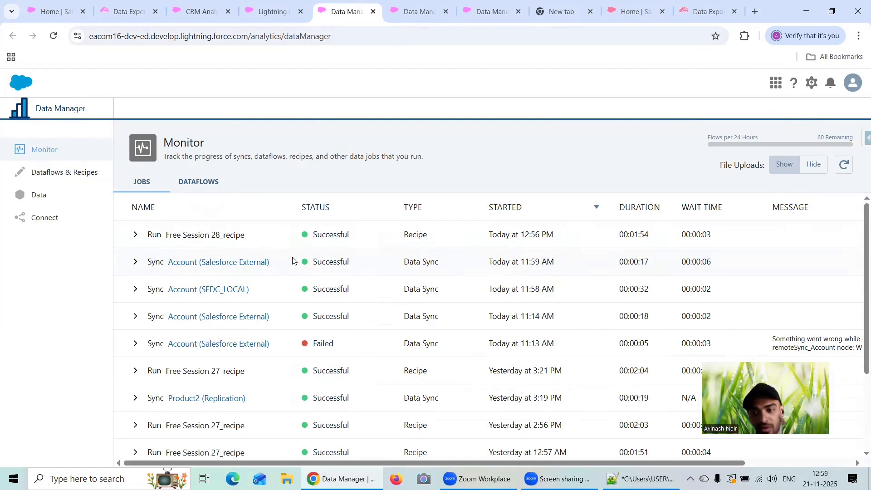
pyautogui.click(703, 12)
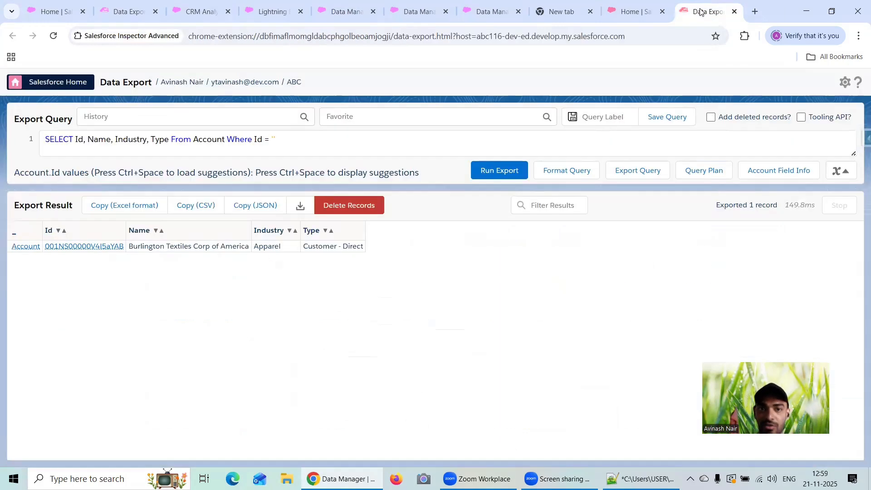
# Step: Remove the Where clause from the account query, run the export for all accounts, and check the exported record count
pyautogui.moveTo(227, 140); pyautogui.dragTo(335, 142)
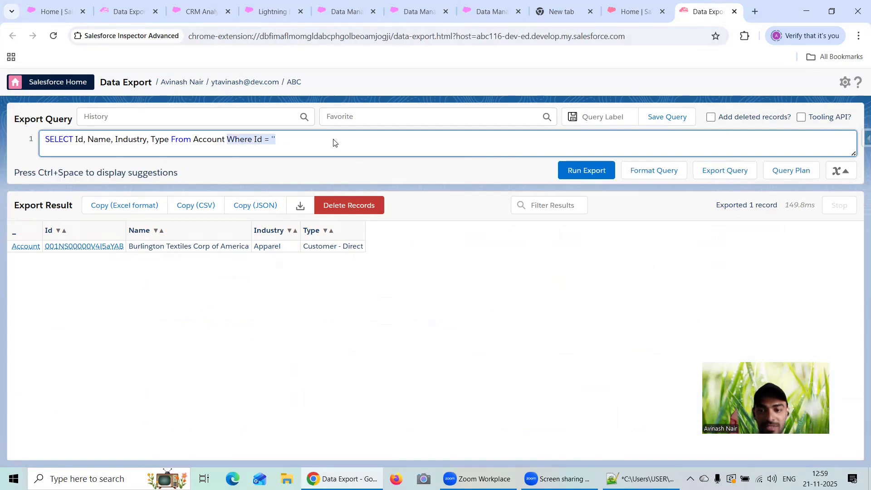
pyautogui.press('BackSpace')
pyautogui.press('BackSpace')
pyautogui.click(583, 171)
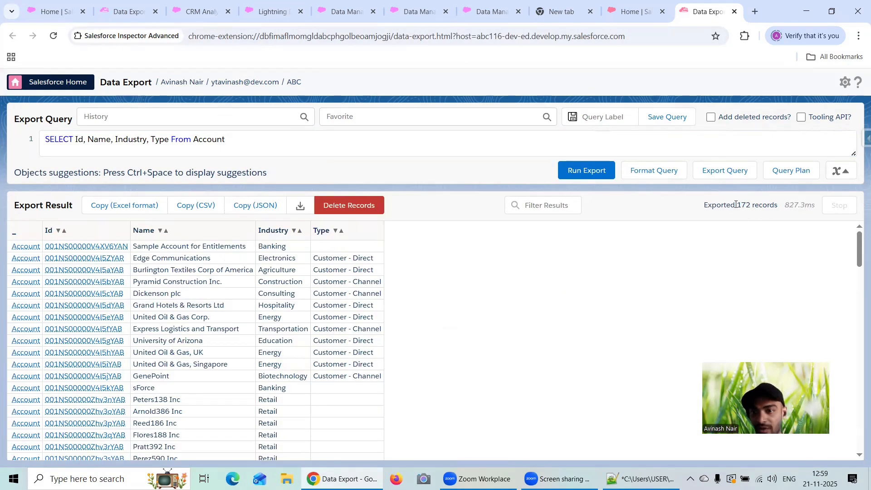
pyautogui.moveTo(744, 205); pyautogui.dragTo(754, 205)
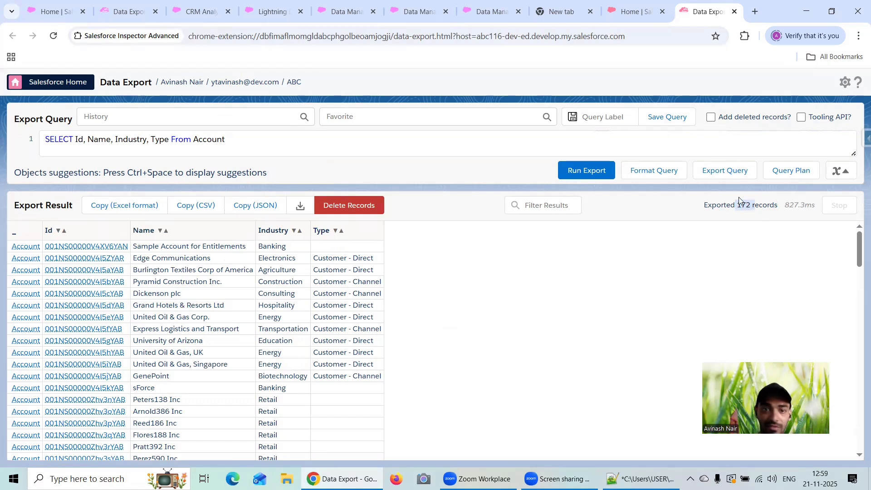
# Step: Add a Where clause filtering Industry to 'Apparel' to the account query and run the export
pyautogui.click(235, 138)
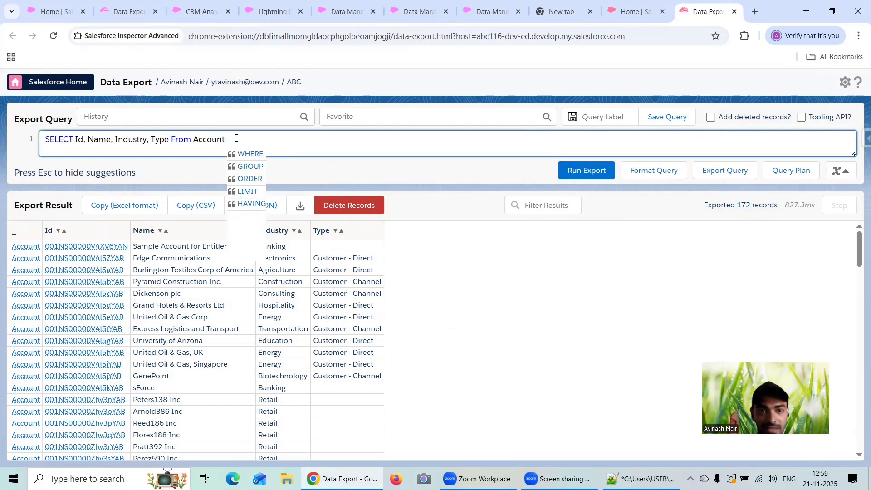
pyautogui.write('Whe')
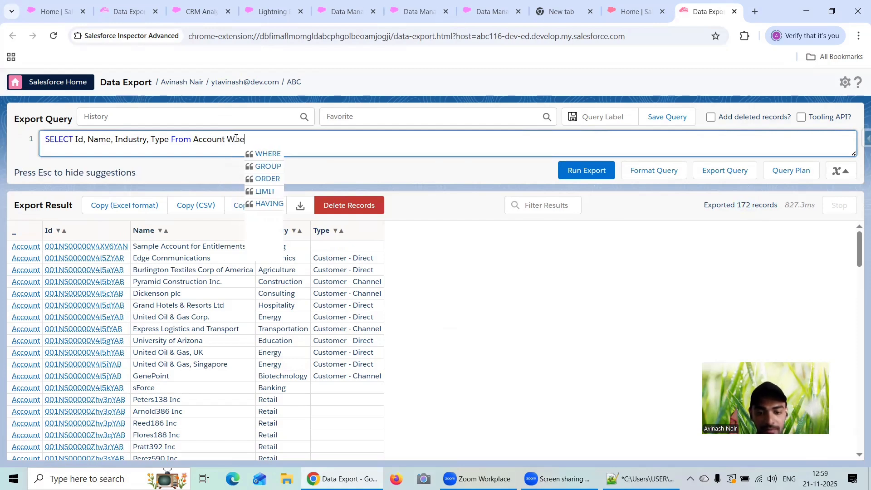
pyautogui.write('re Indust')
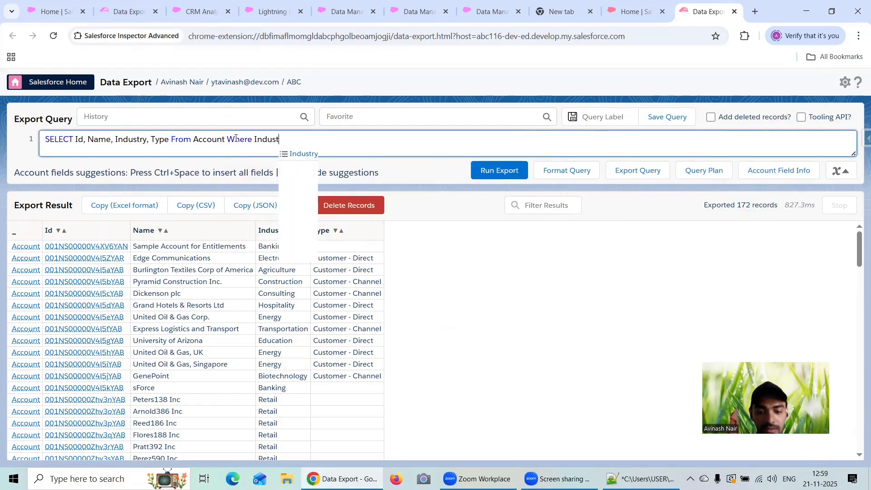
pyautogui.write('ry = ')
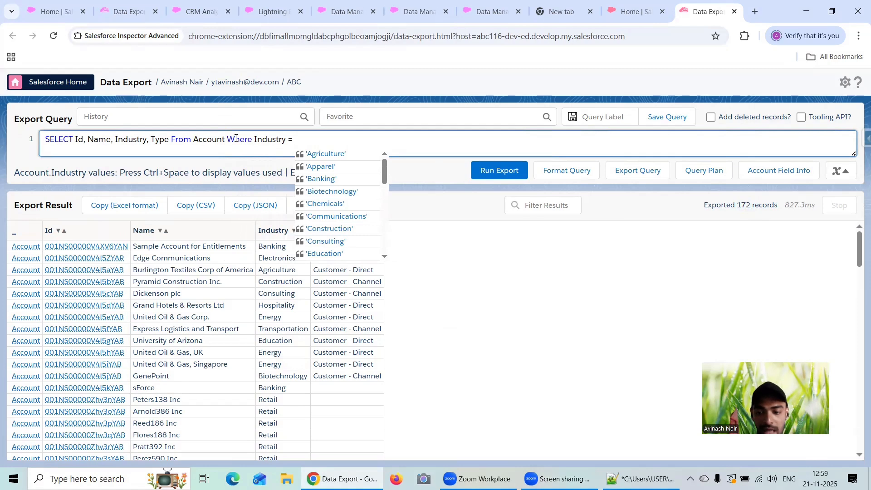
pyautogui.write("'")
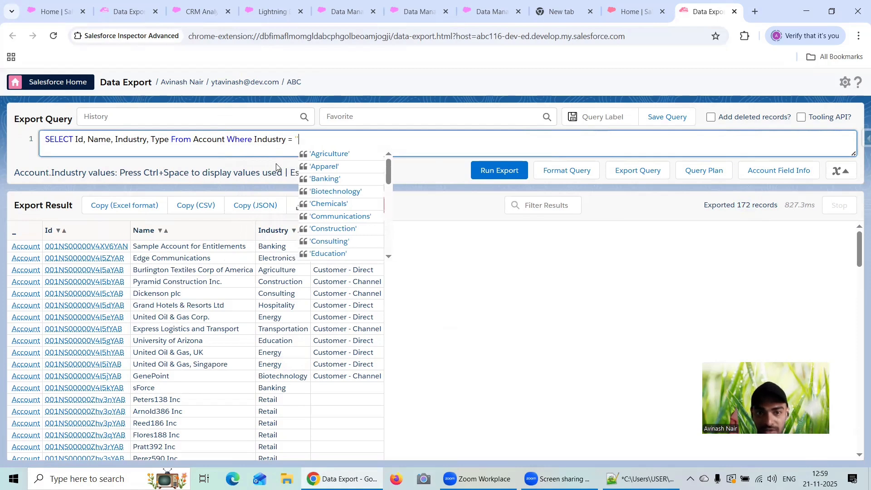
pyautogui.click(324, 167)
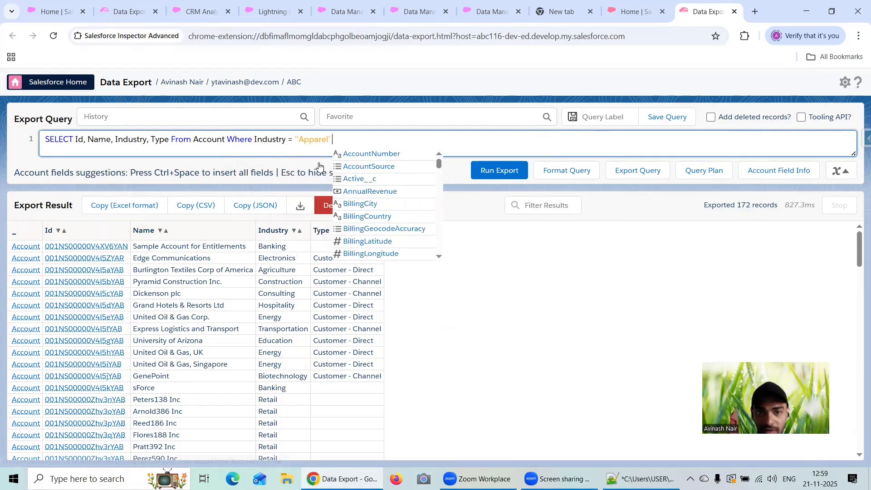
pyautogui.click(499, 171)
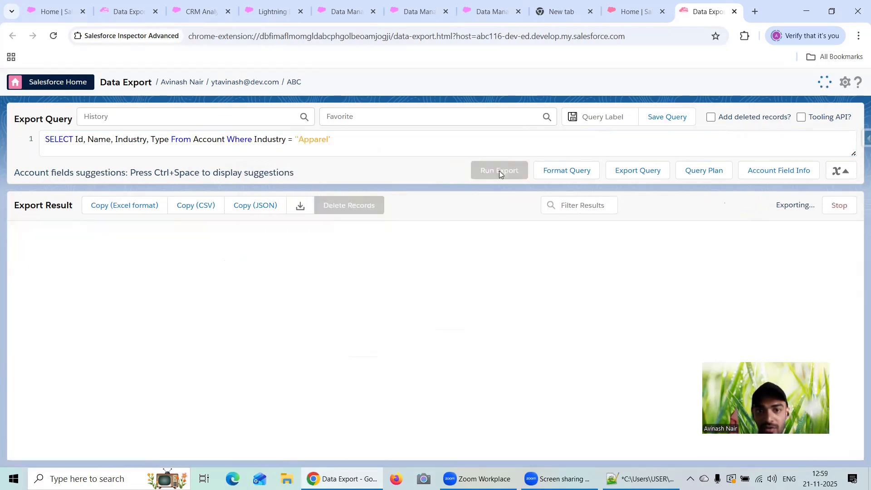
# Step: Delete the extra quote before 'Apparel' in the Where clause and rerun the export
pyautogui.click(379, 135)
pyautogui.press('Left')
pyautogui.press('Left')
pyautogui.press('Left')
pyautogui.press('Left')
pyautogui.press('Left')
pyautogui.press('Left')
pyautogui.press('Left')
pyautogui.press('Left')
pyautogui.press('Left')
pyautogui.press('Left')
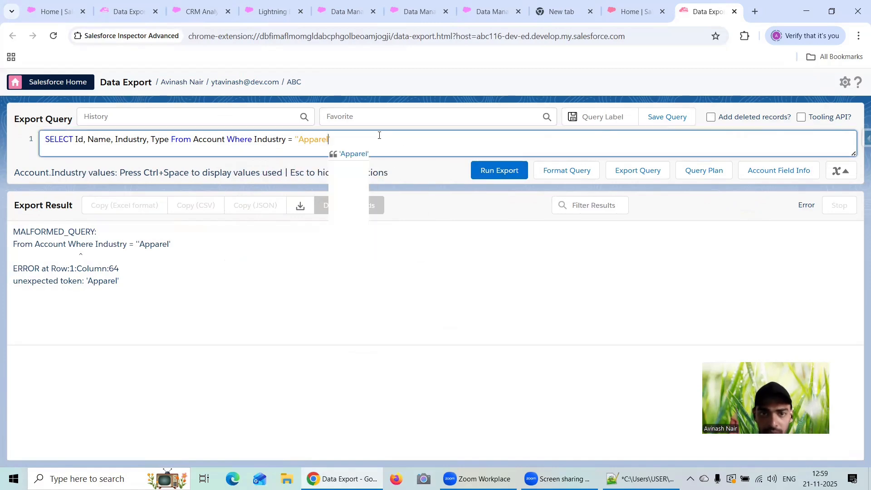
pyautogui.press('BackSpace')
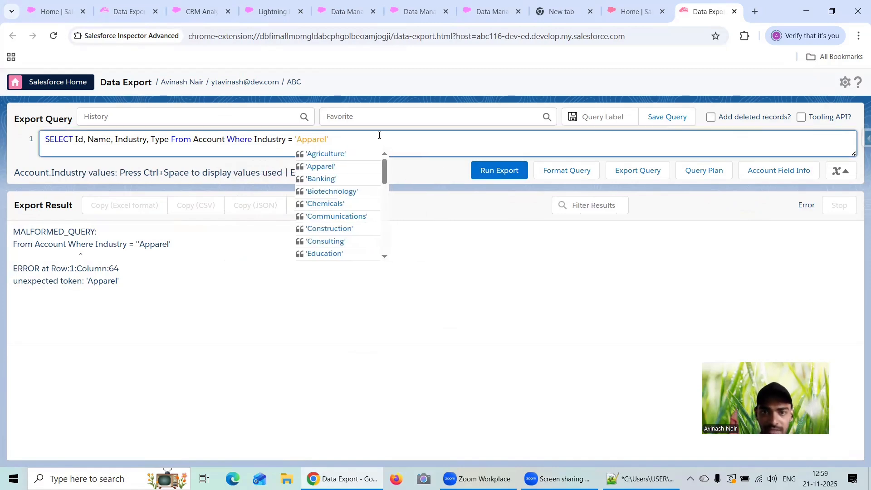
pyautogui.click(515, 171)
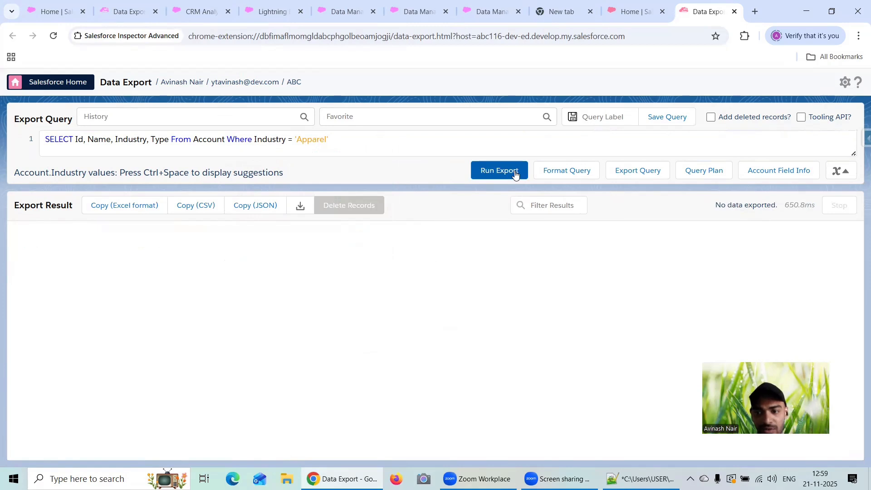
# Step: Change the query's Industry filter to 'Agriculture', run the export, and check the Burlington Textiles account's Industry
pyautogui.click(374, 144)
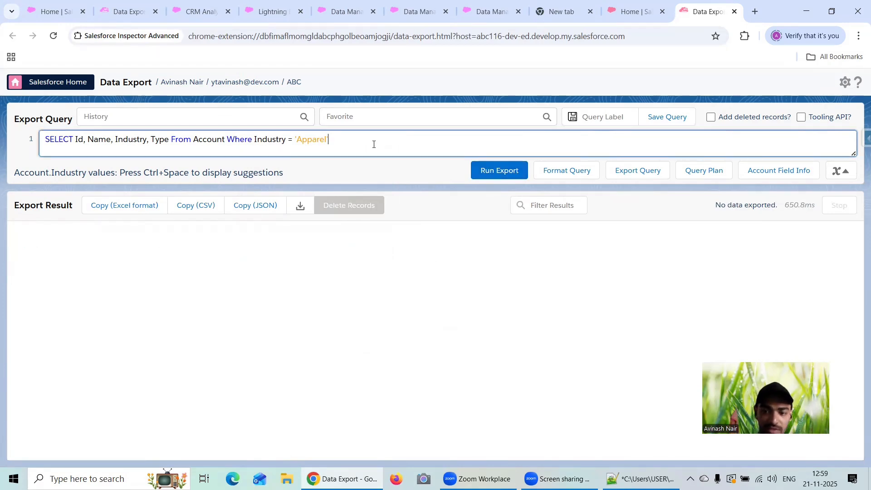
pyautogui.press('BackSpace')
pyautogui.press('BackSpace')
pyautogui.press('BackSpace')
pyautogui.press('BackSpace')
pyautogui.press('BackSpace')
pyautogui.press('BackSpace')
pyautogui.press('BackSpace')
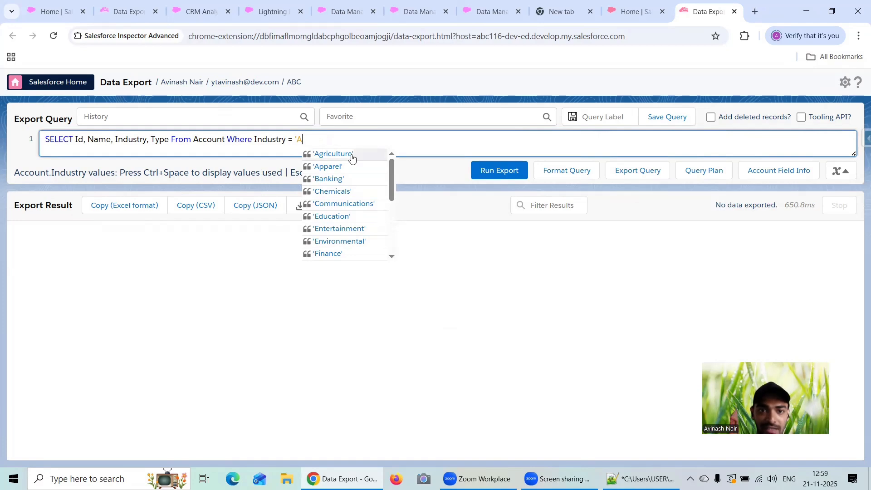
pyautogui.click(352, 155)
pyautogui.click(511, 177)
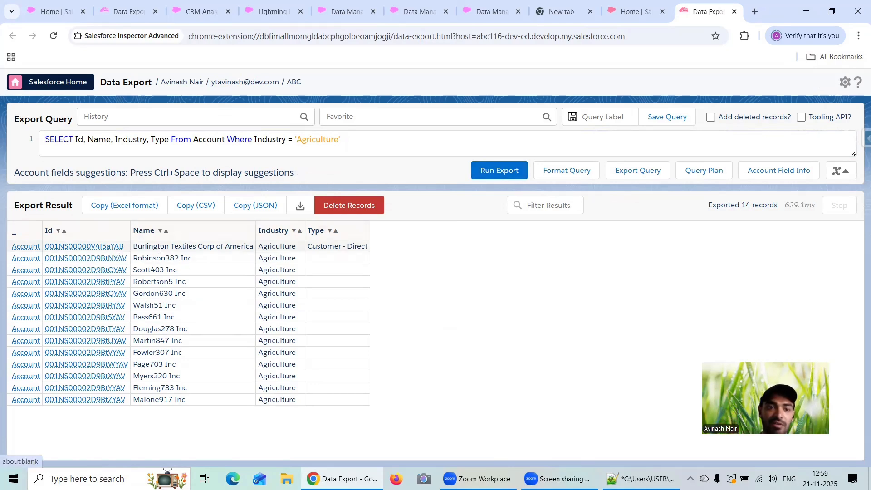
pyautogui.moveTo(257, 247); pyautogui.dragTo(295, 254)
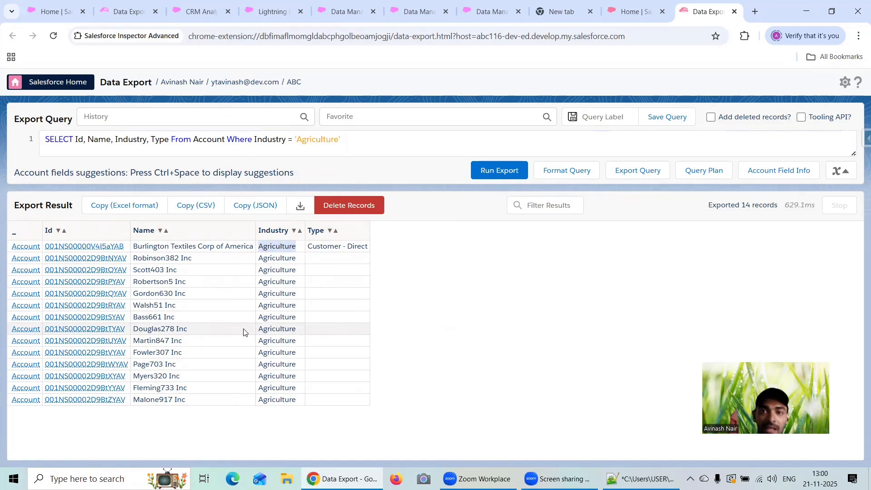
# Step: Review the Free Session 28 recipe's Internal Account input and the column mapping and preview of Append Internal & External Account
pyautogui.click(468, 19)
pyautogui.click(412, 15)
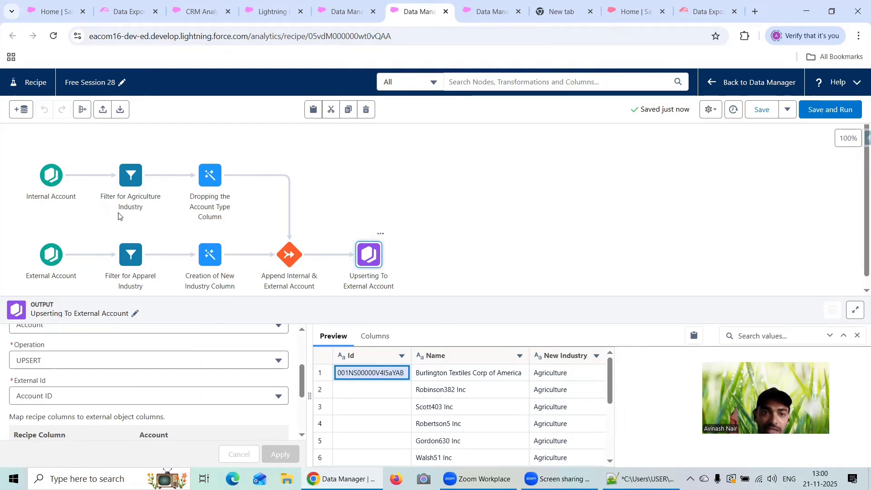
pyautogui.click(51, 176)
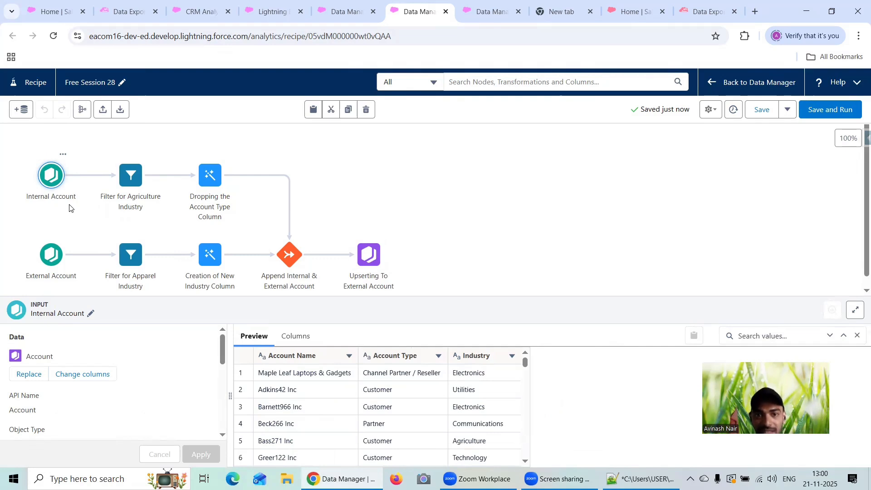
pyautogui.click(290, 254)
pyautogui.scroll(-5, 217, 393)
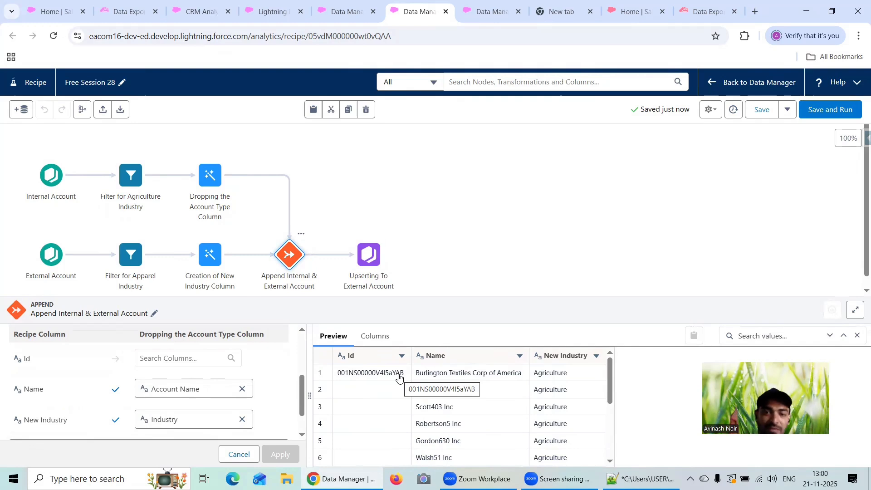
pyautogui.click(603, 227)
# Step: Refresh the Data Manager jobs monitor, and review the insert and update steps for the external org in the Notepad++ notes
pyautogui.click(336, 17)
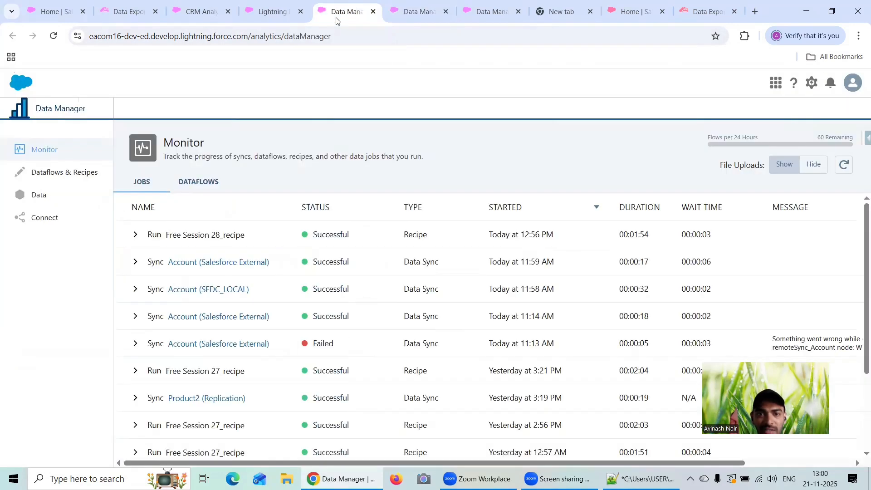
pyautogui.click(849, 168)
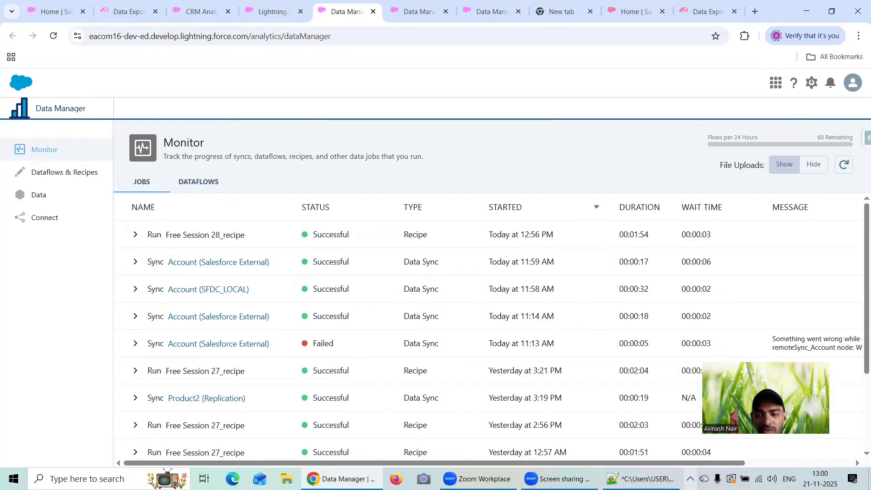
pyautogui.click(641, 479)
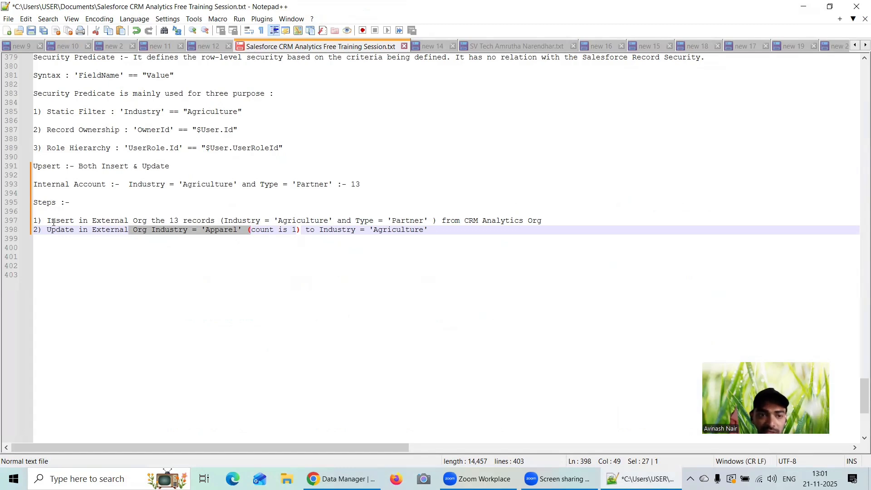
pyautogui.moveTo(54, 223); pyautogui.dragTo(124, 223)
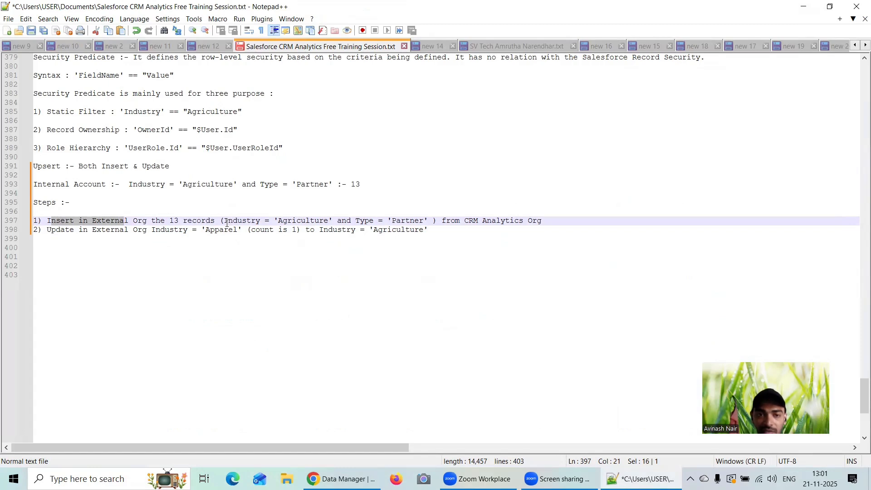
pyautogui.moveTo(222, 223); pyautogui.dragTo(438, 229)
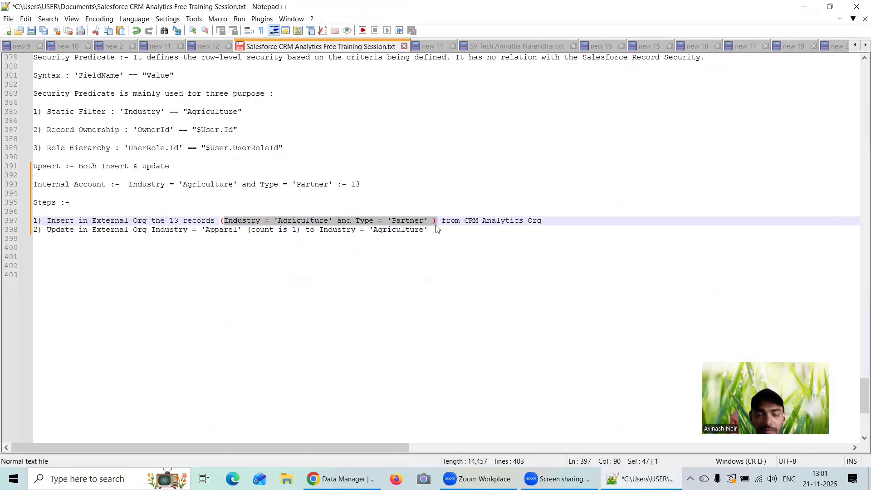
pyautogui.moveTo(65, 230); pyautogui.dragTo(337, 235)
pyautogui.click(453, 231)
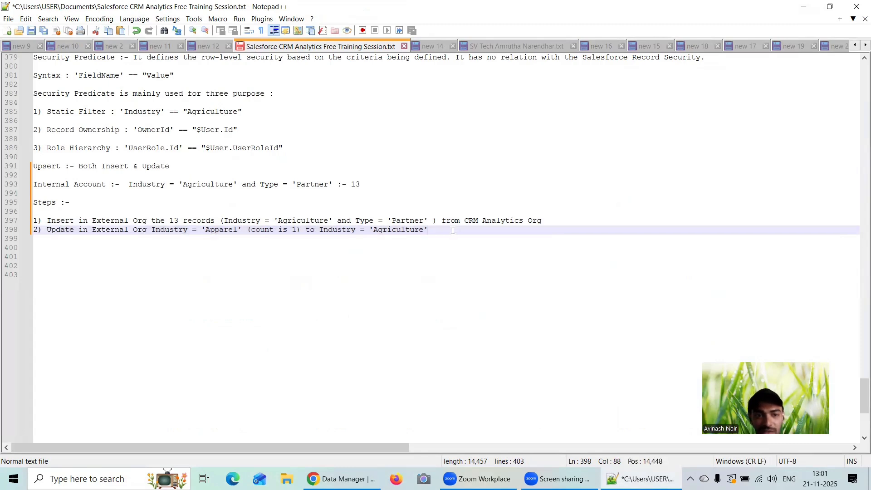
pyautogui.moveTo(110, 231); pyautogui.dragTo(193, 232)
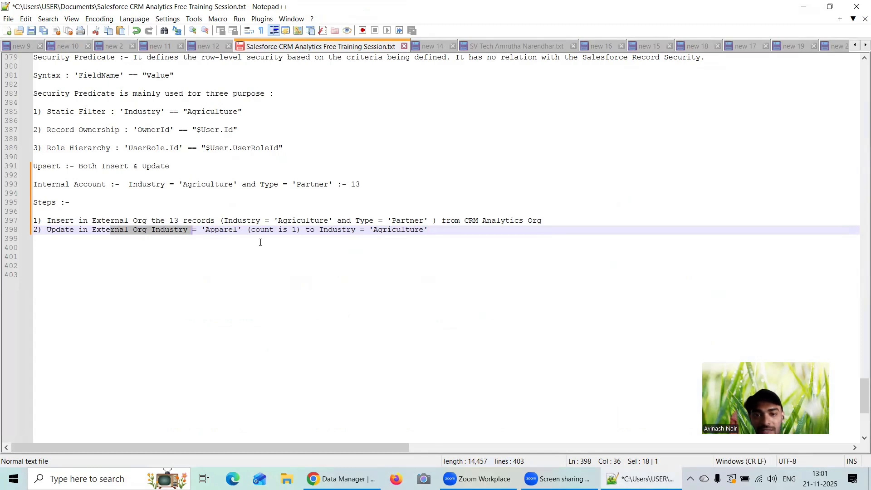
# Step: Return to the Free Session 28 recipe and review the Creation of New Industry Column transform and the Upserting To External Account output
pyautogui.click(343, 479)
pyautogui.click(409, 10)
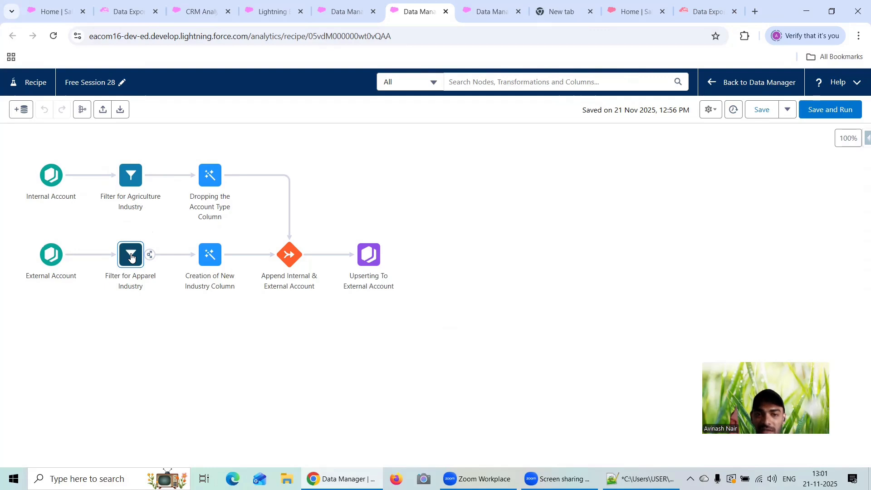
pyautogui.click(208, 257)
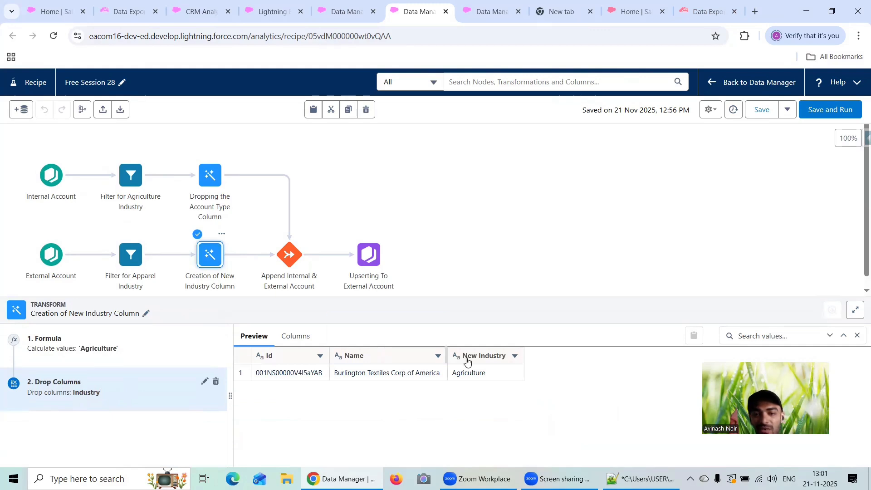
pyautogui.click(452, 265)
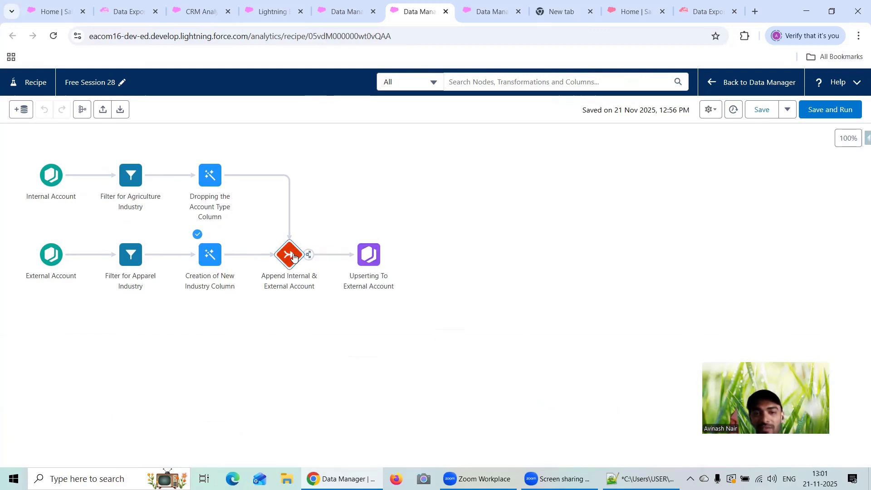
pyautogui.click(375, 260)
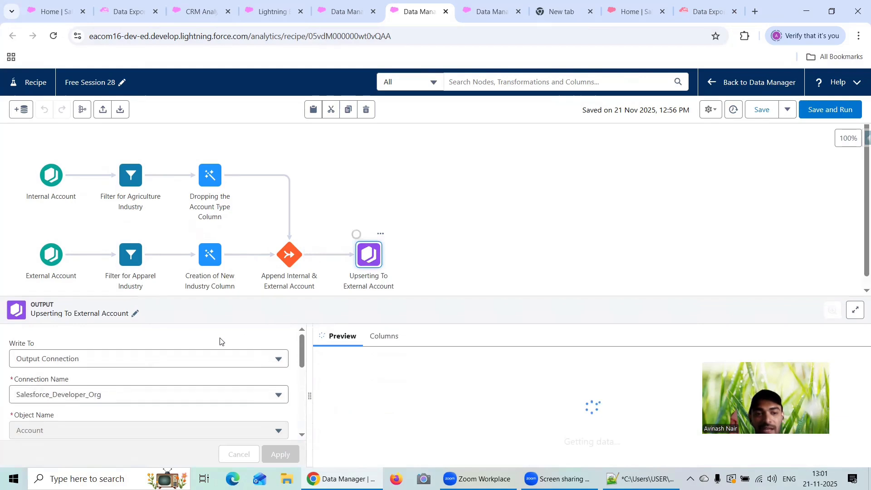